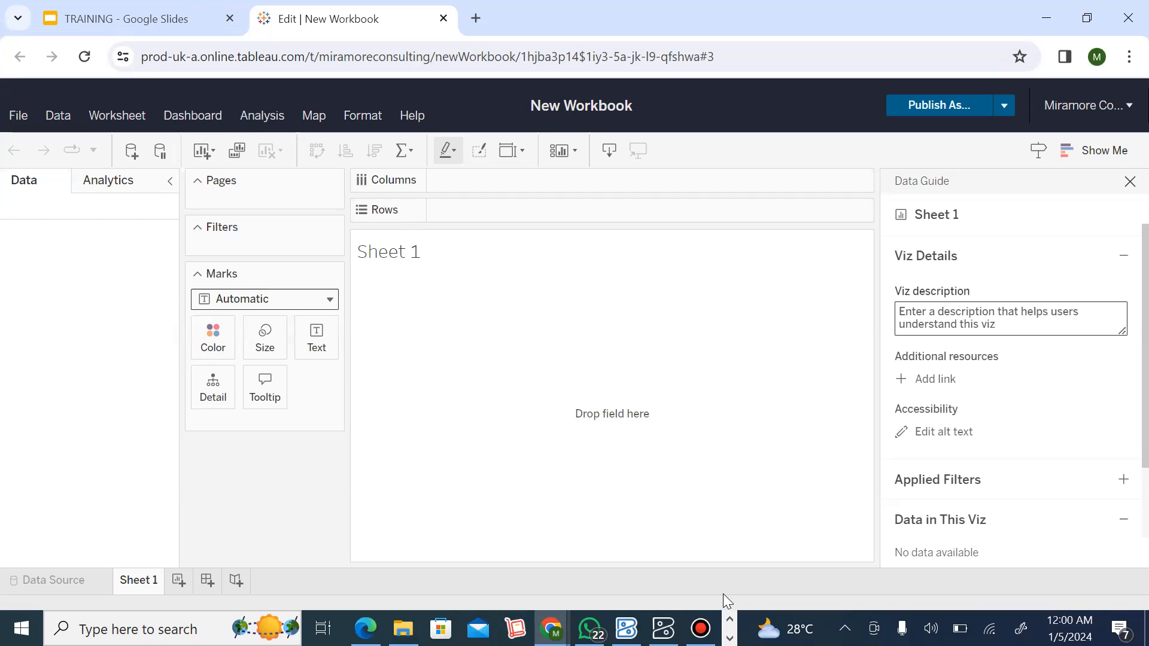
- Switch to the MIRAMORE workbook in Excel and examine its QUANTITY and SALES AMOUNT columns
click(730, 638)
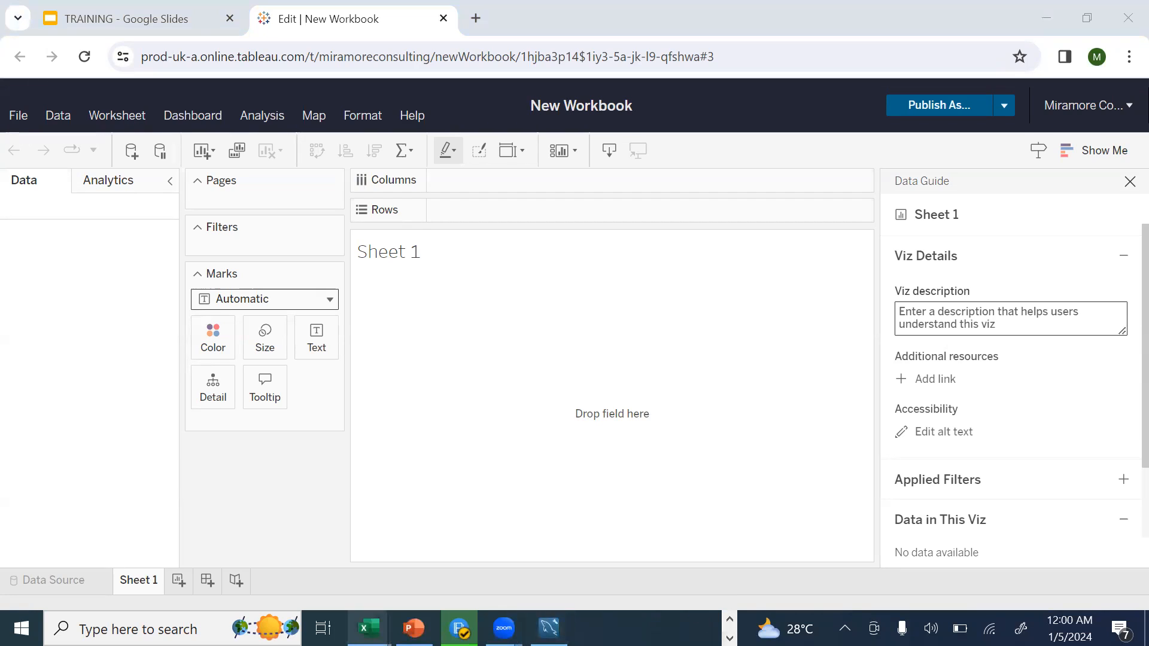
mouse_move(369, 629)
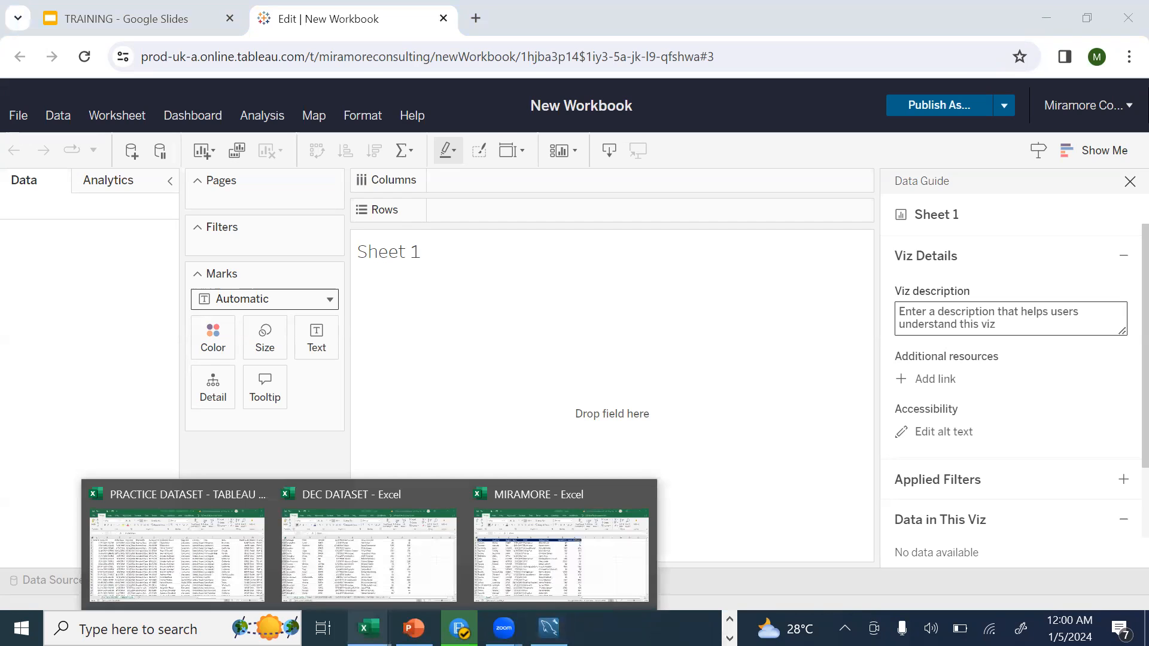
click(535, 555)
click(426, 414)
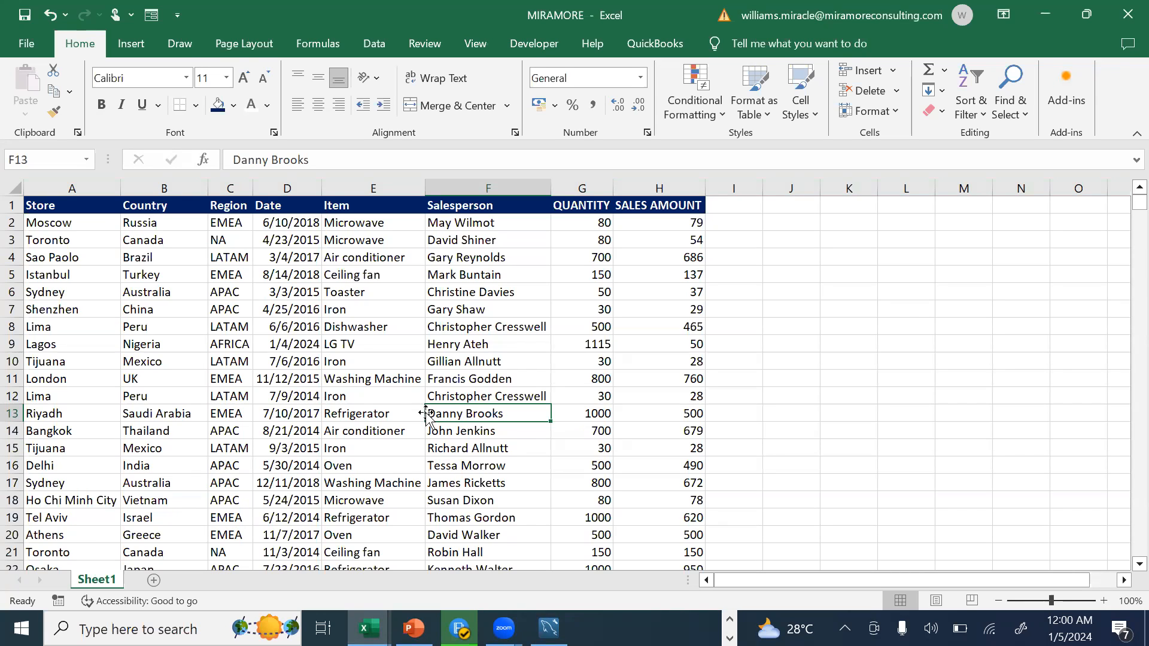
drag(577, 188, 650, 188)
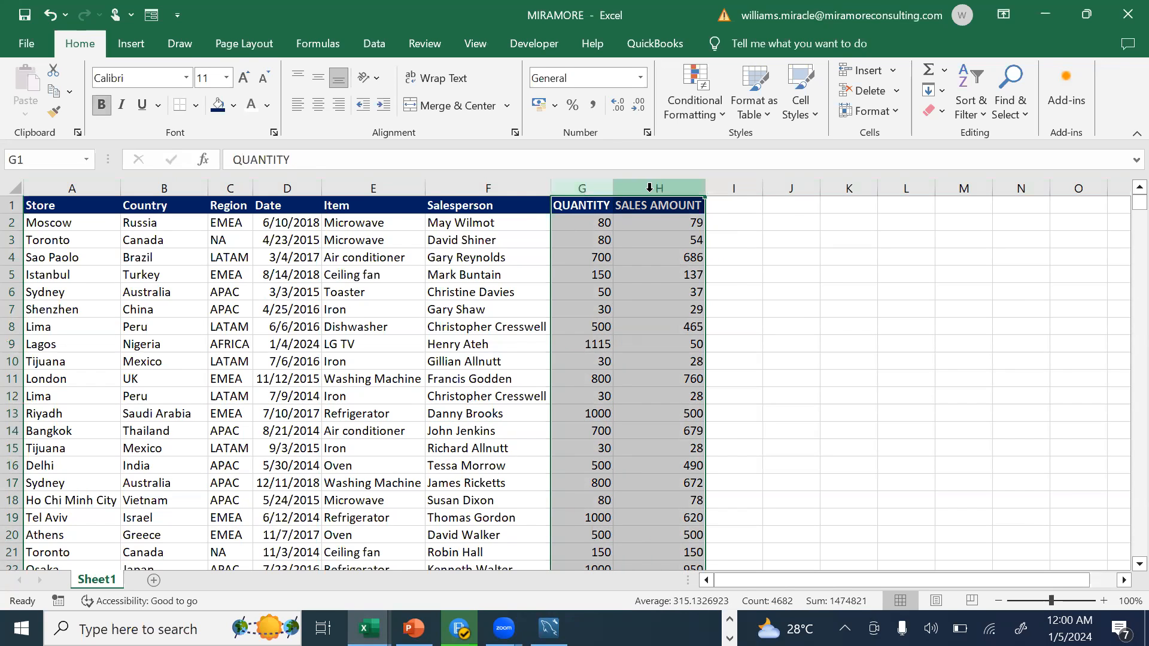
click(623, 223)
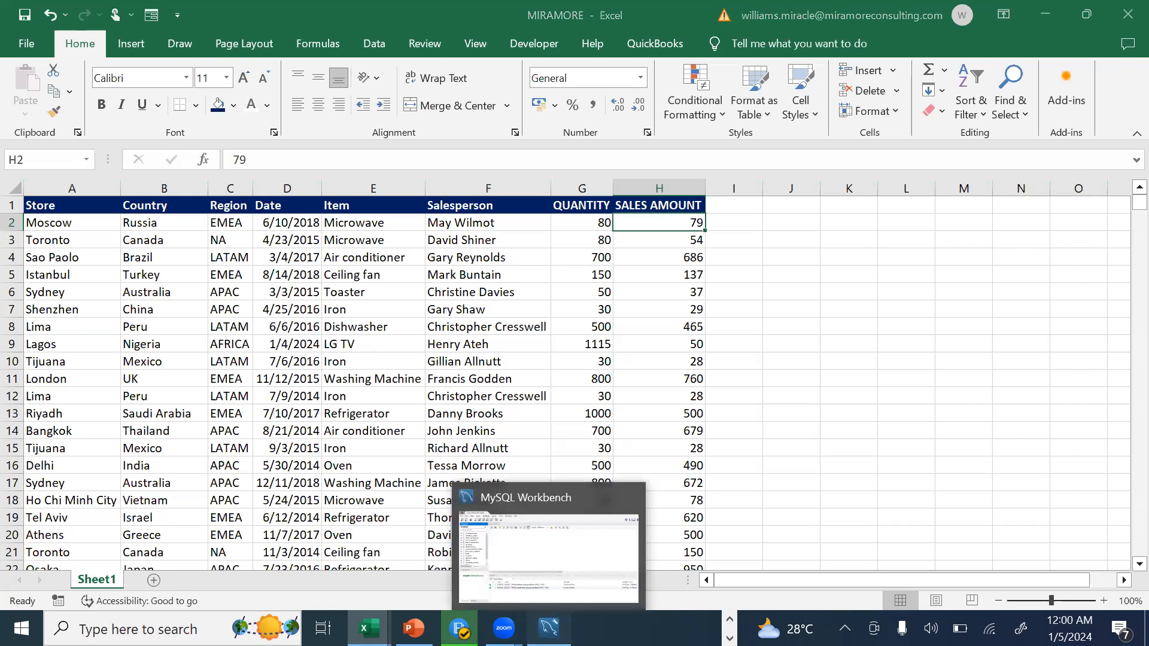
- View MySQL Workbench and the TRAINING title slide in Google Slides, returning to the Tableau workbook
click(549, 628)
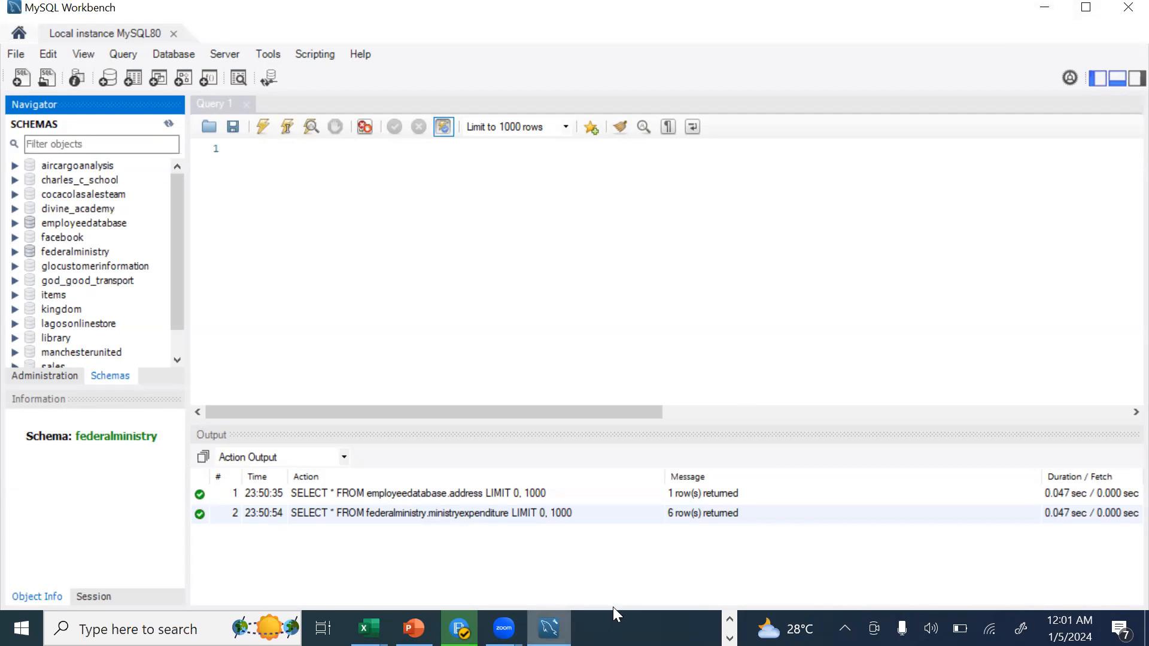
click(730, 620)
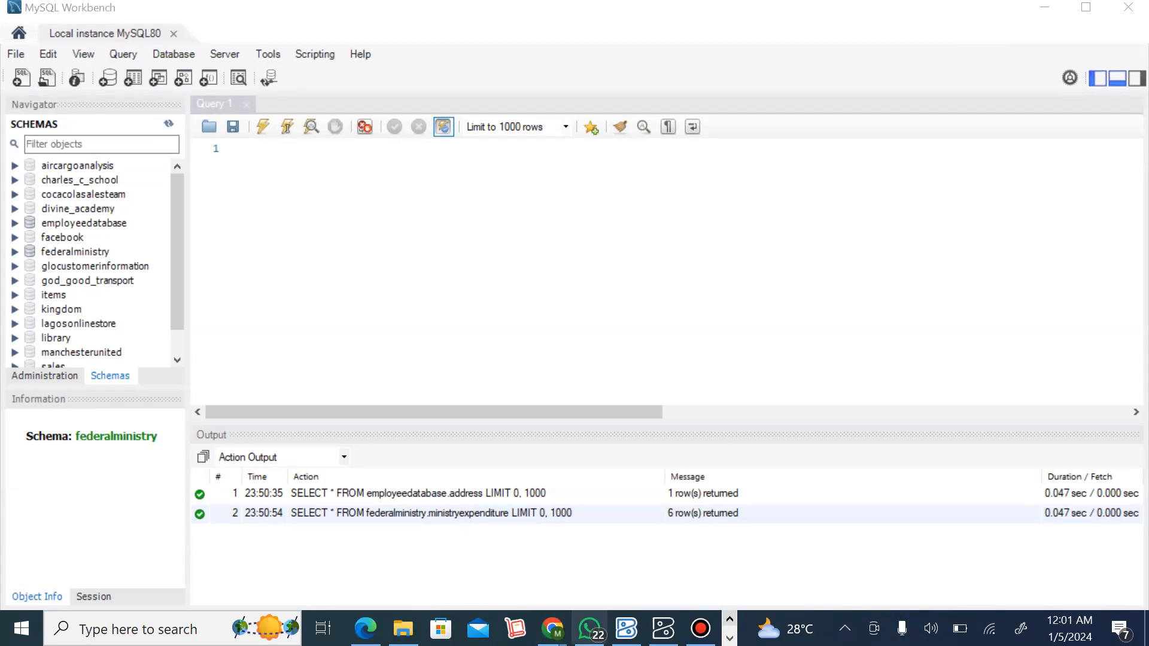
mouse_move(550, 628)
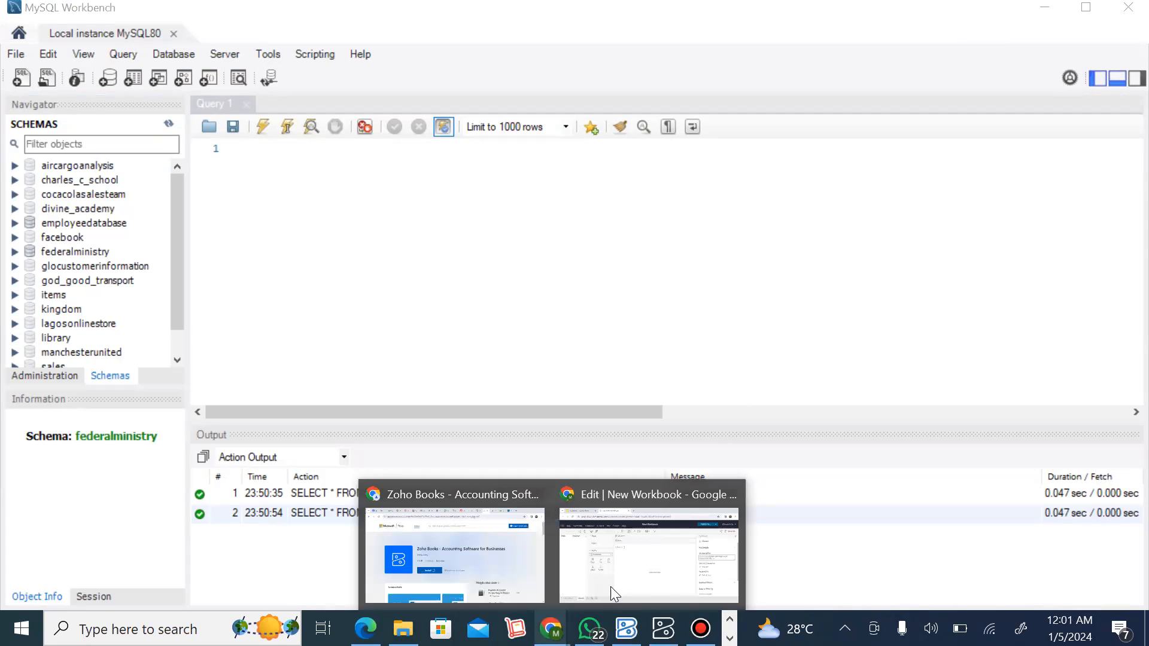
click(646, 574)
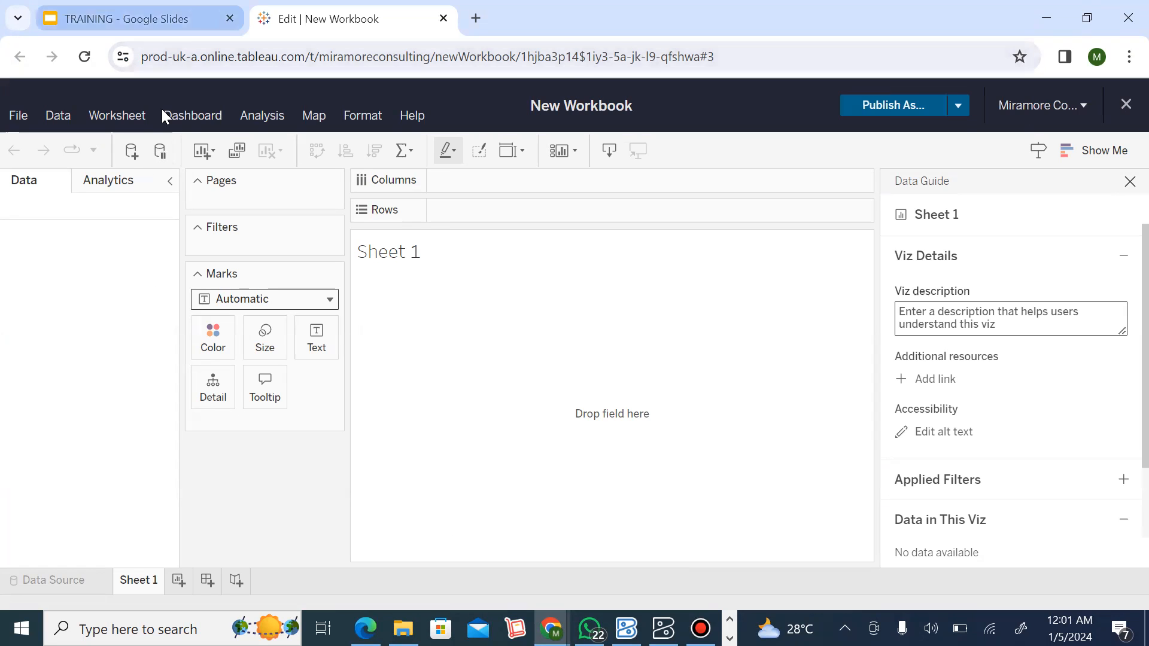
key(ctrl+shift+Tab)
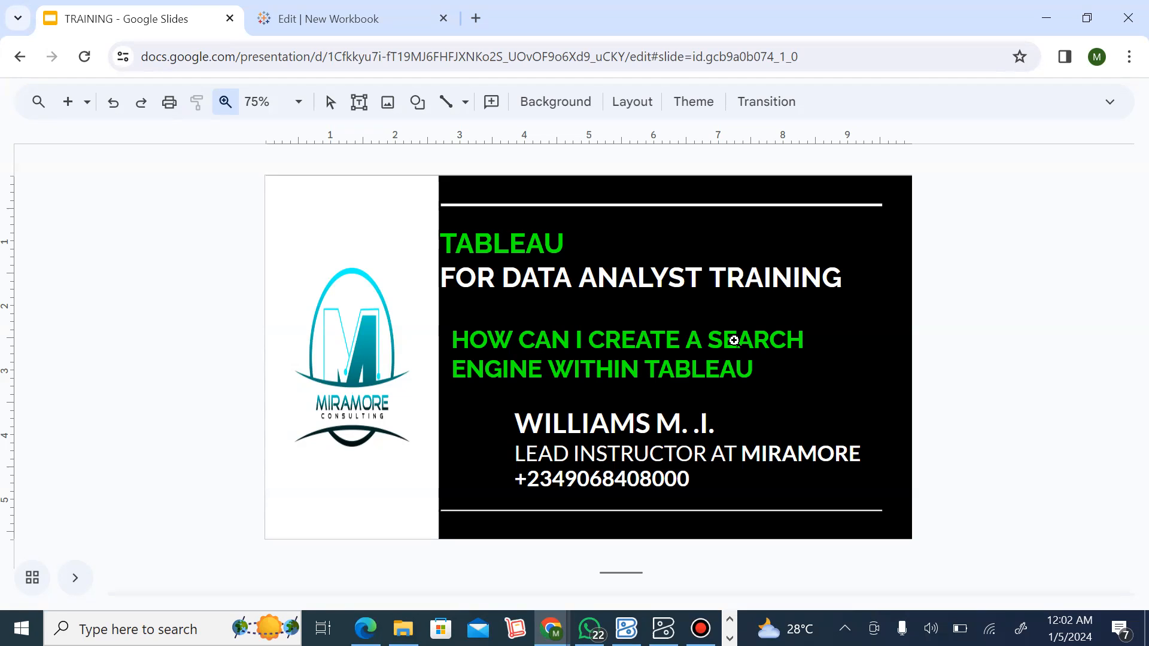
click(353, 13)
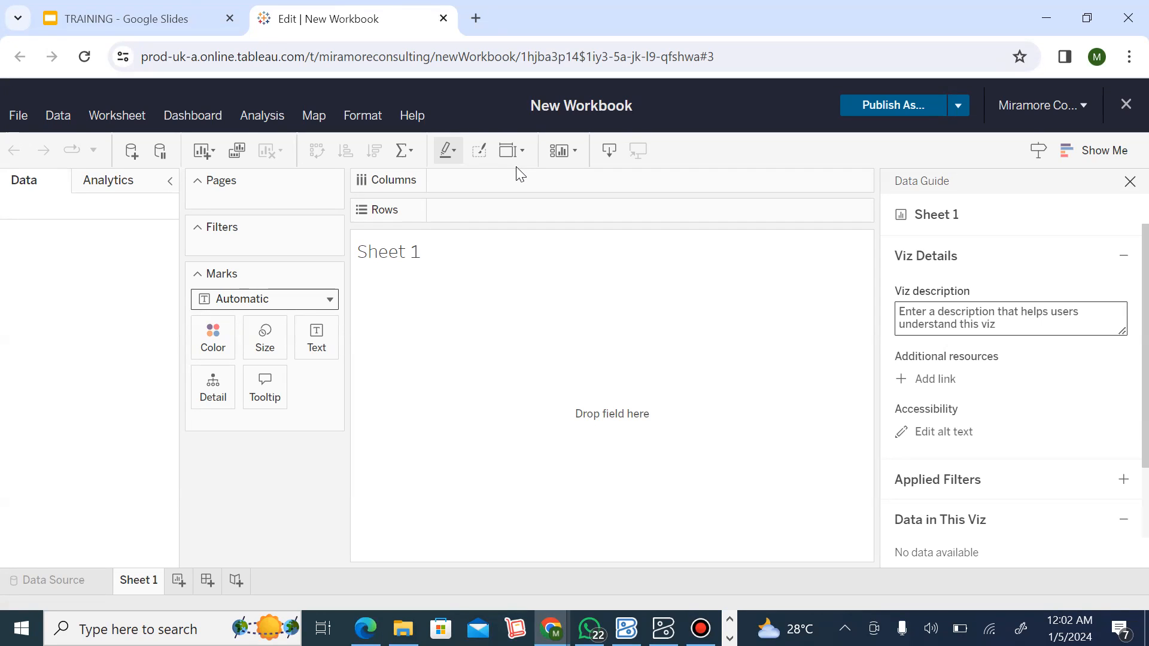
- Search Google for "israel vs hamas" in a new browser tab, look over the top stories, and return to the Tableau workbook
click(477, 18)
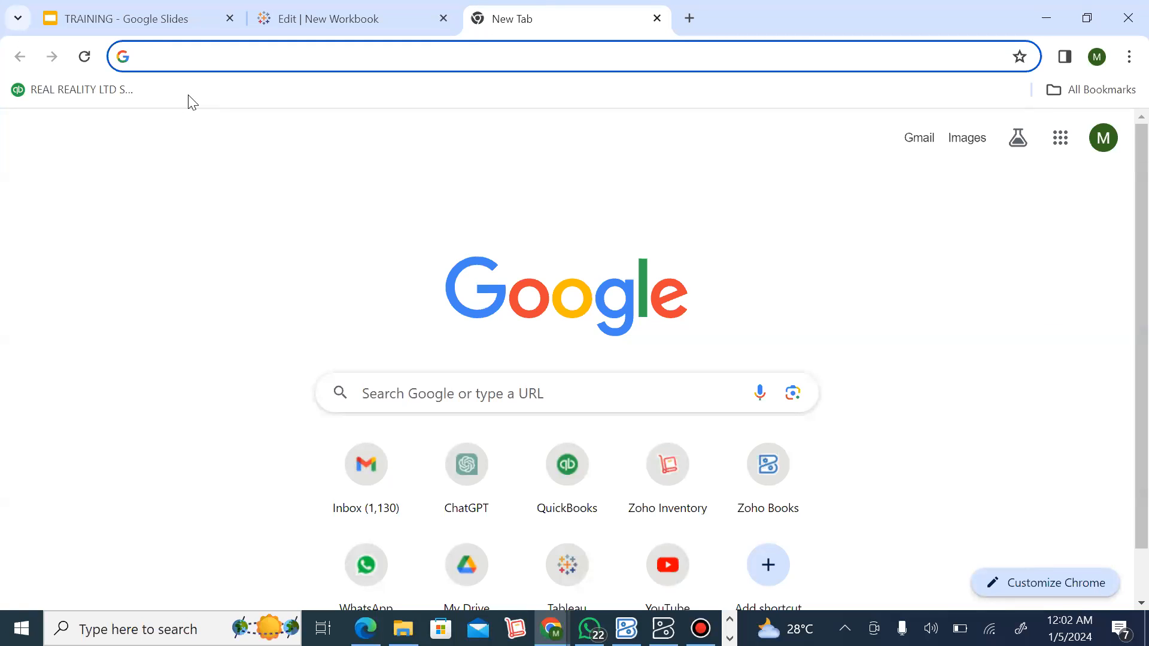
key(Down)
text(IS)
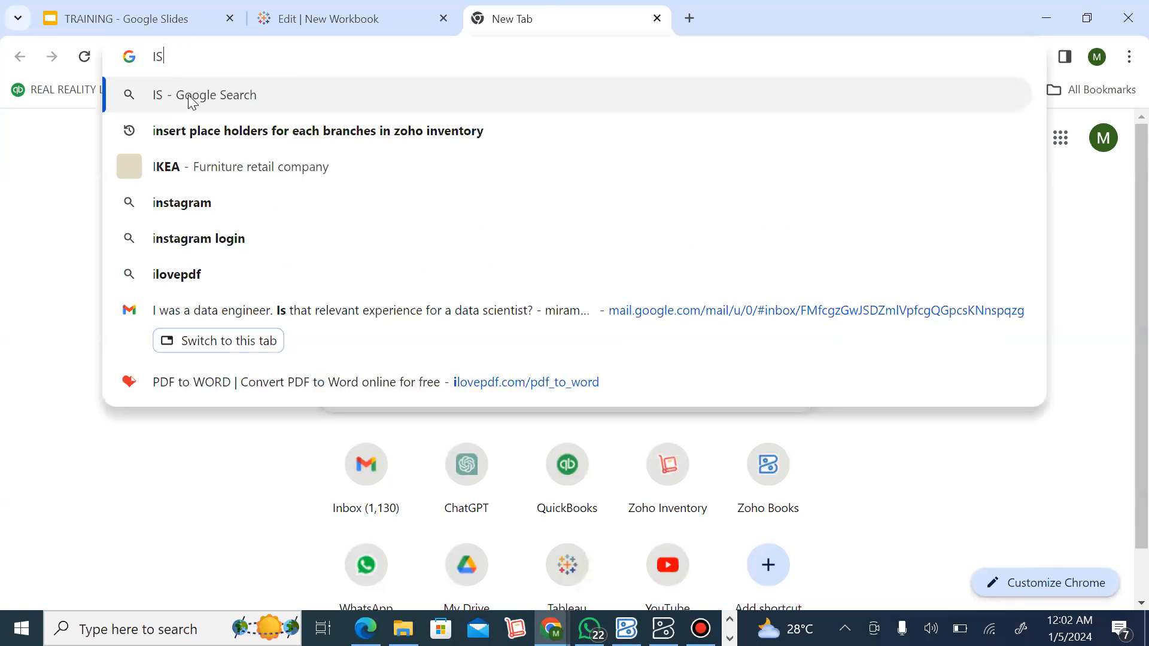
text(REAL VS)
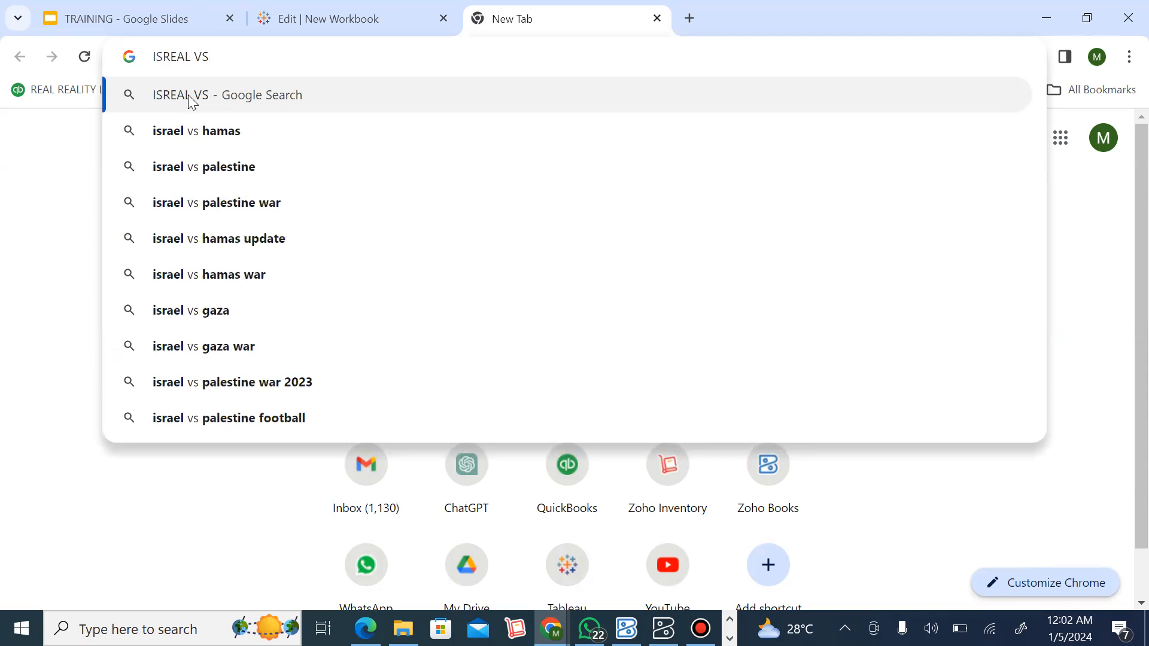
click(242, 138)
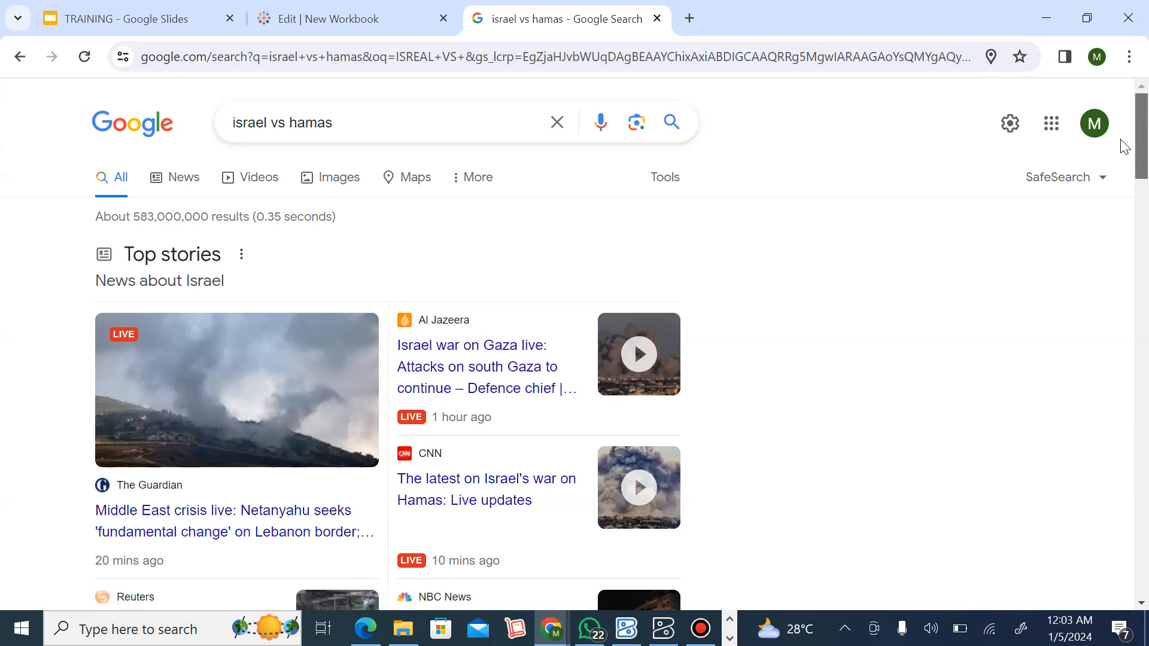
scroll(1124, 147, down, 2)
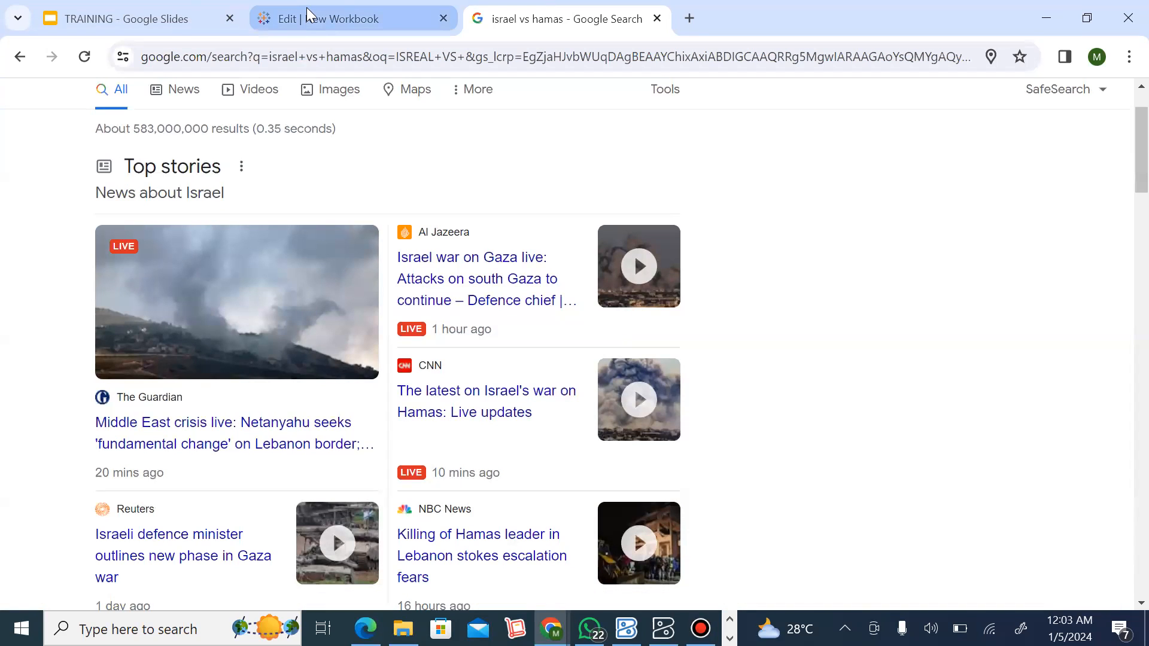
mouse_move(307, 7)
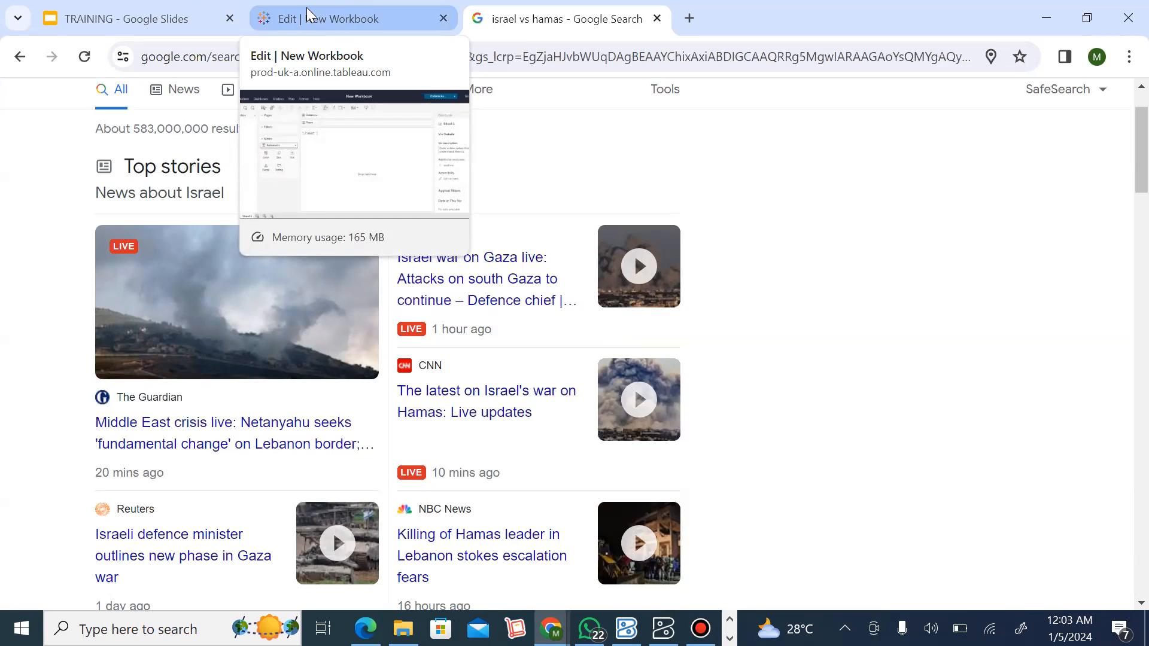
click(307, 7)
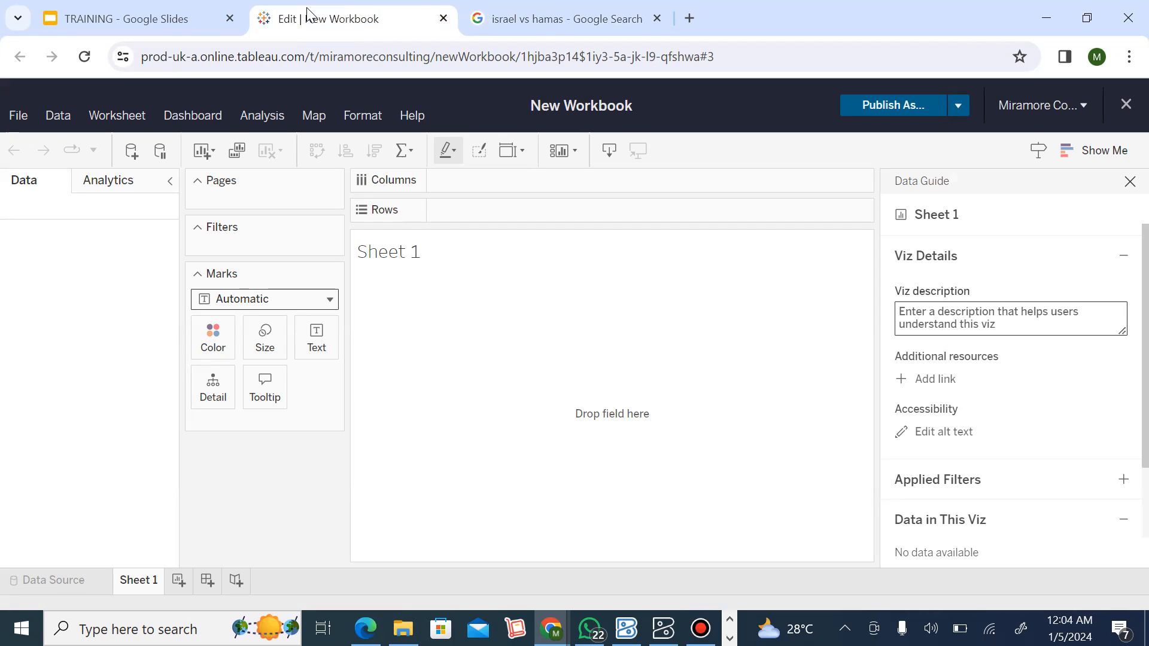
- Expand the Google query to "GIVE ME REPORT ON israel vs hamas", look through the results, and return to the Tableau workbook
click(541, 19)
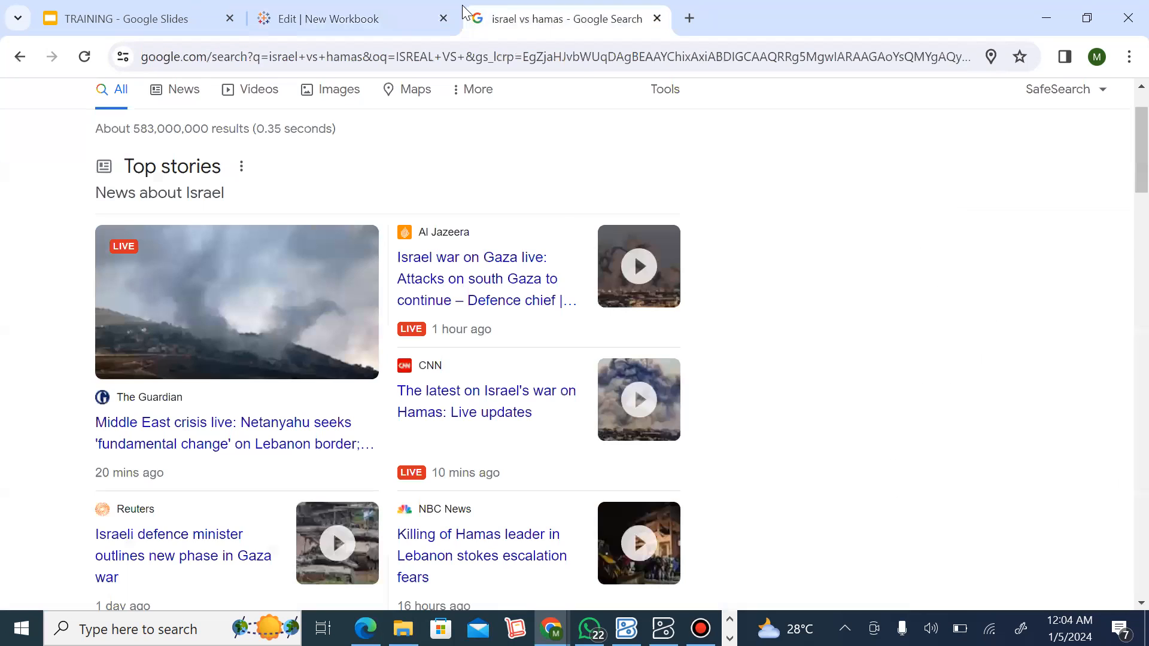
scroll(1124, 279, up, 2)
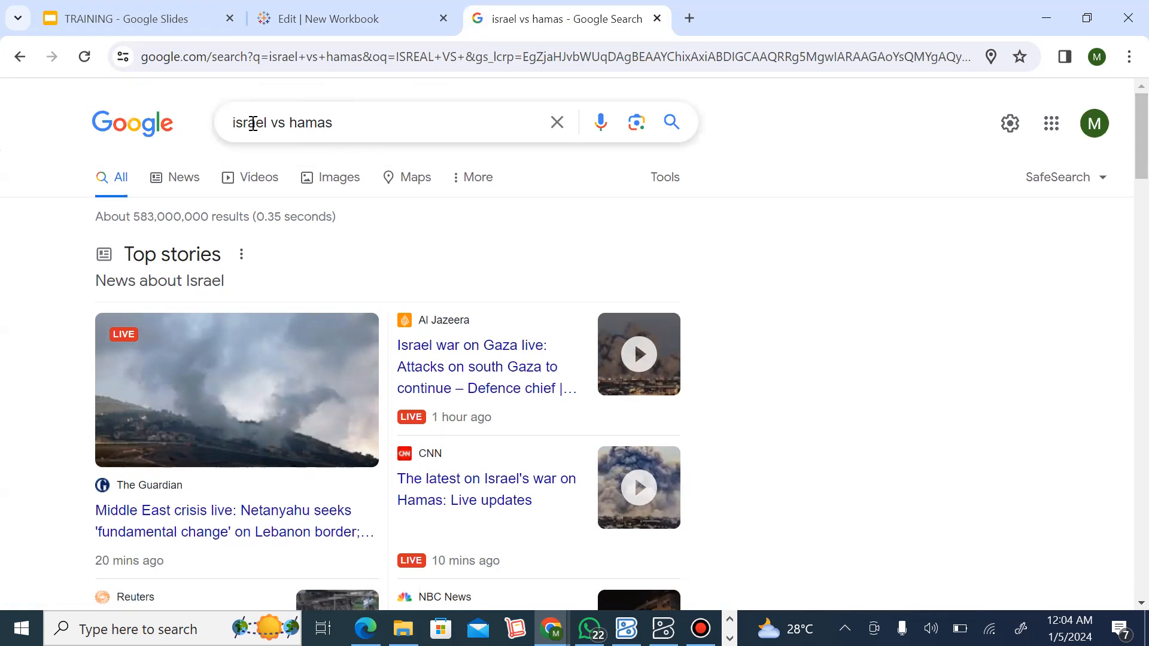
click(232, 124)
text(GIVE ME)
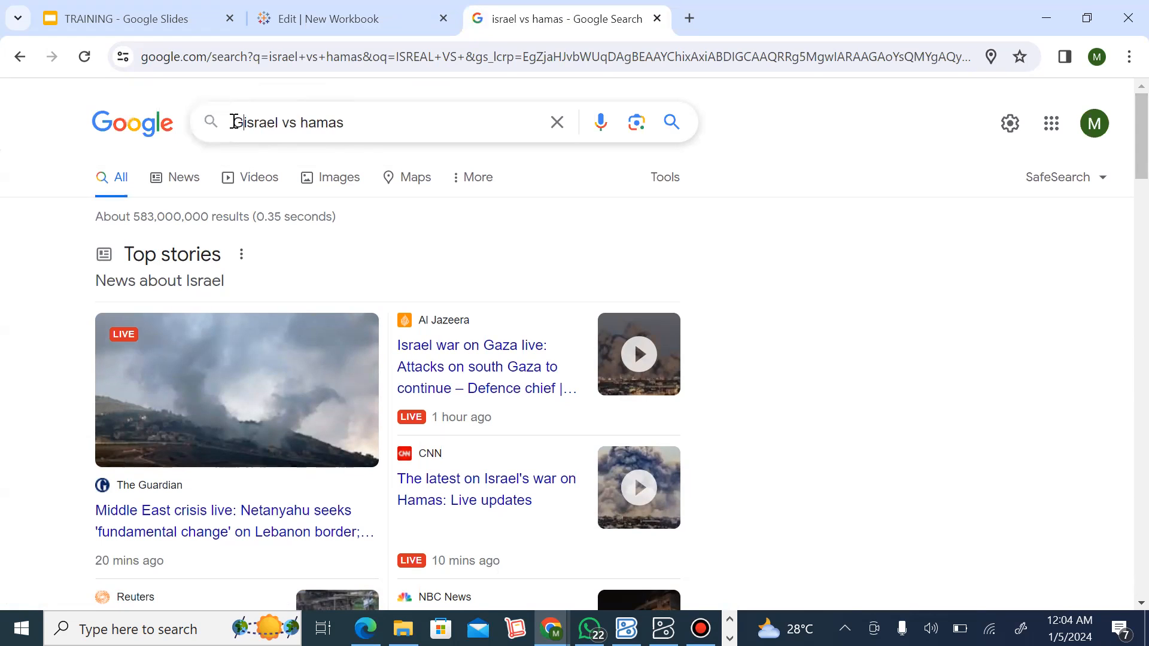
text( REPORT )
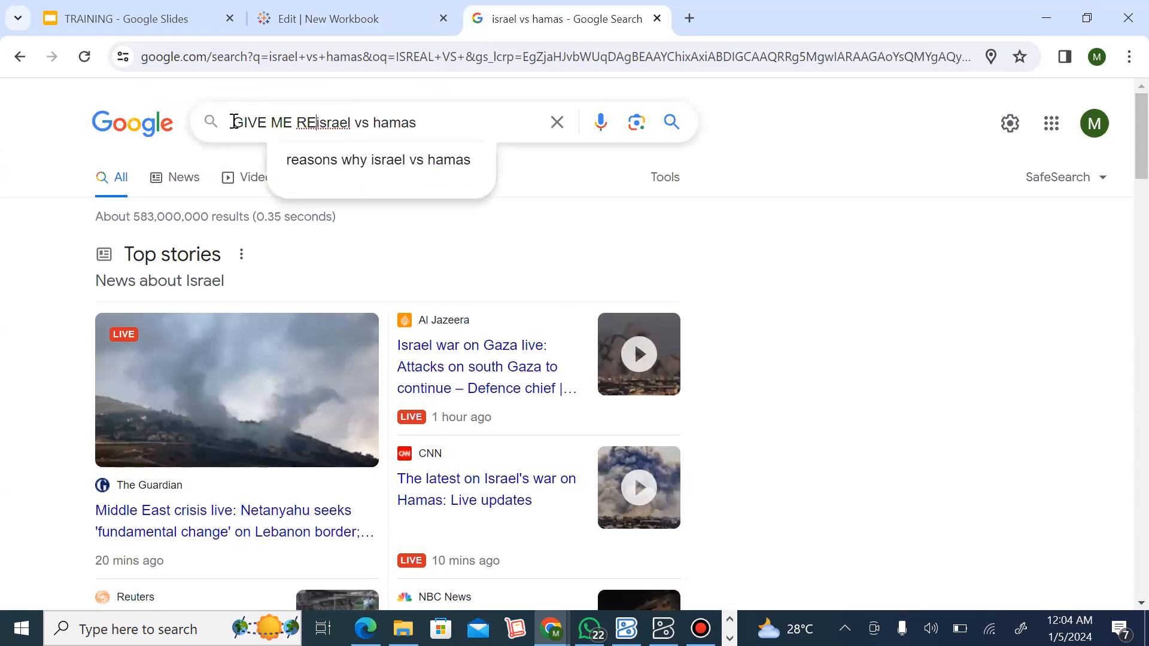
text(ON)
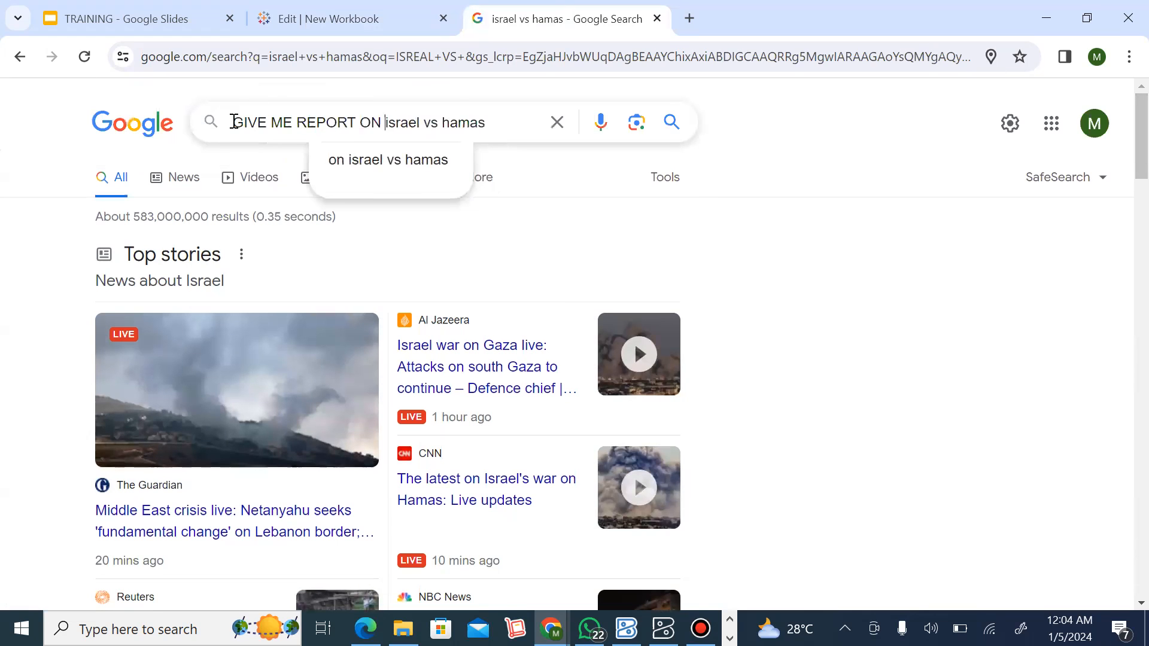
key(Return)
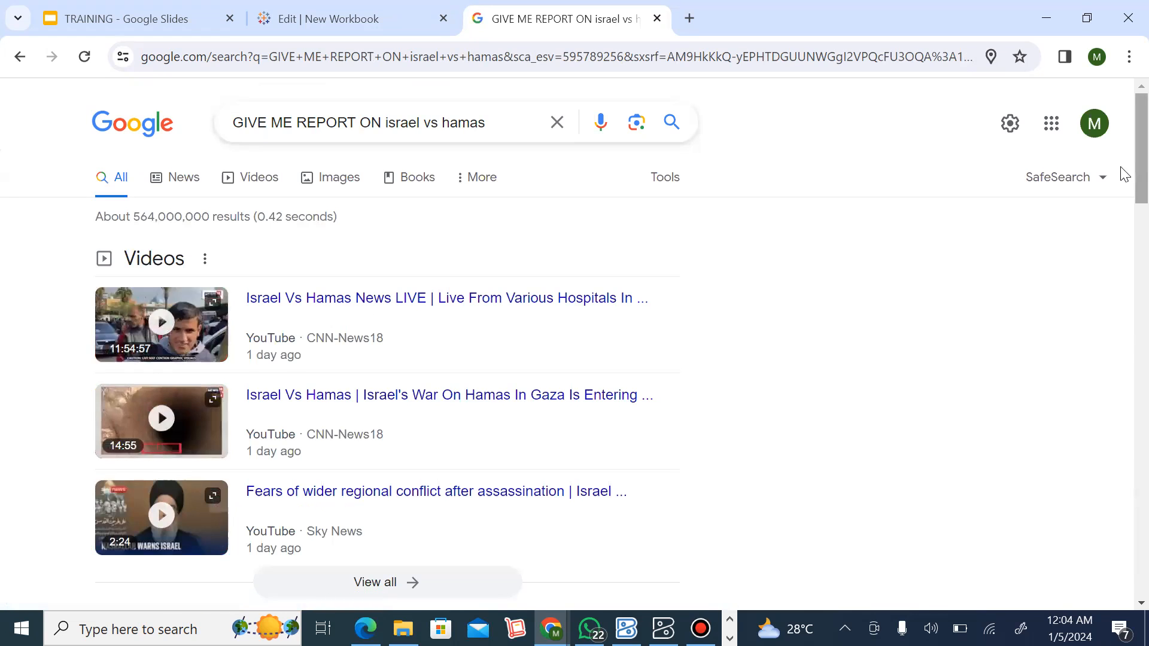
scroll(1122, 204, down, 3)
scroll(1124, 216, down, 2)
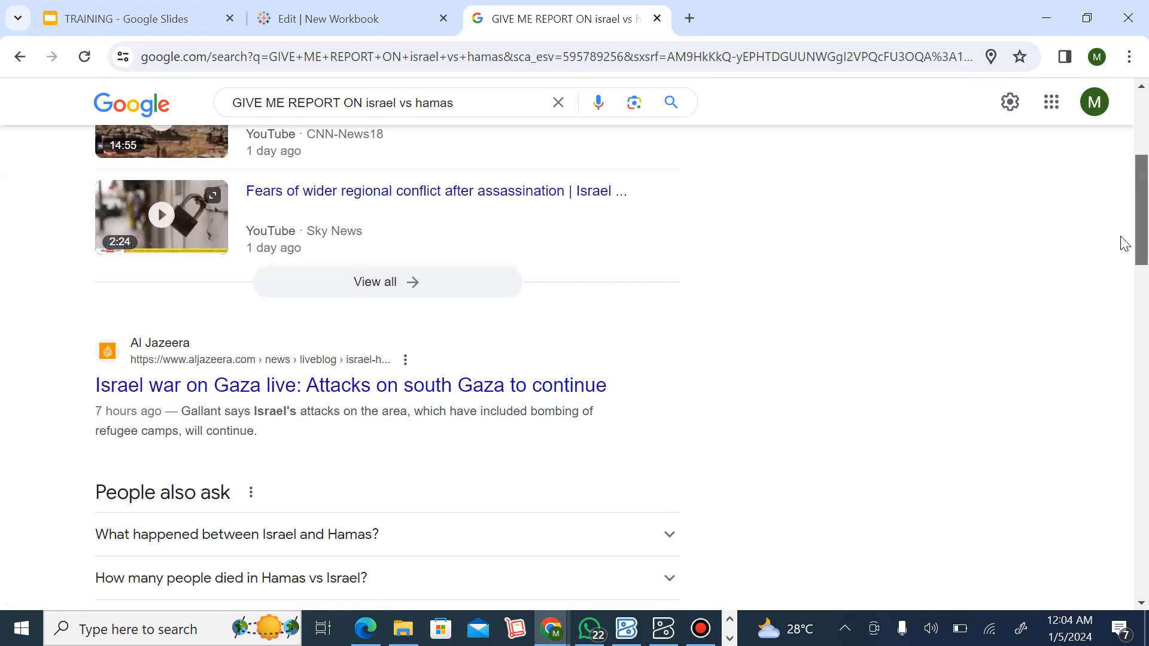
scroll(1124, 216, up, 5)
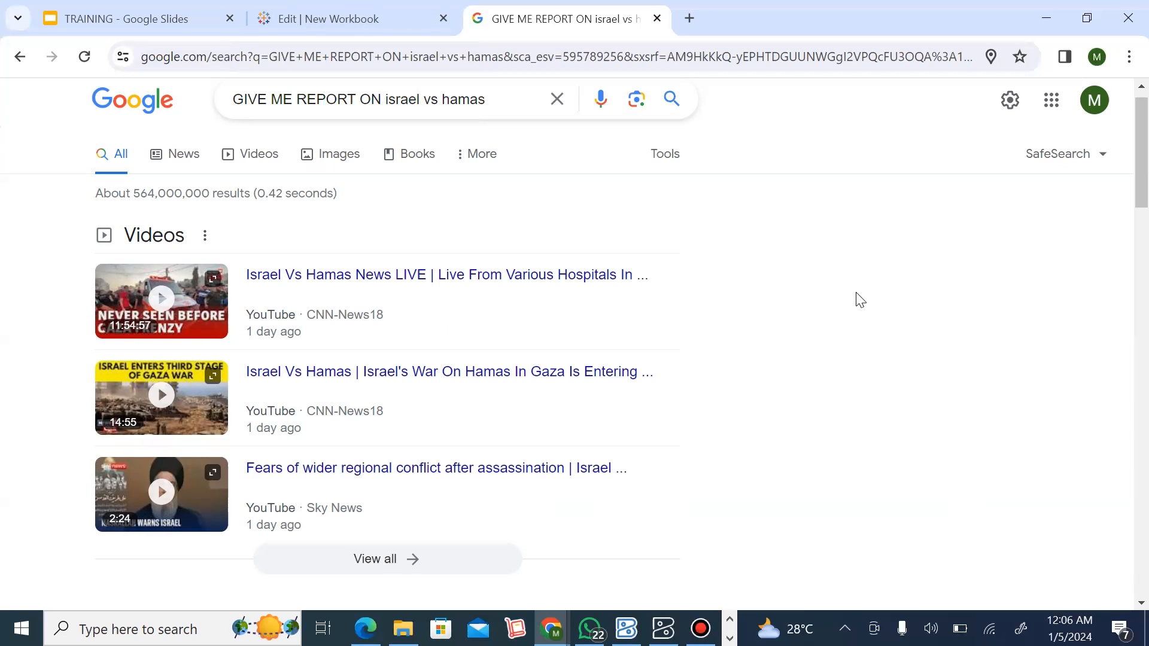
click(364, 5)
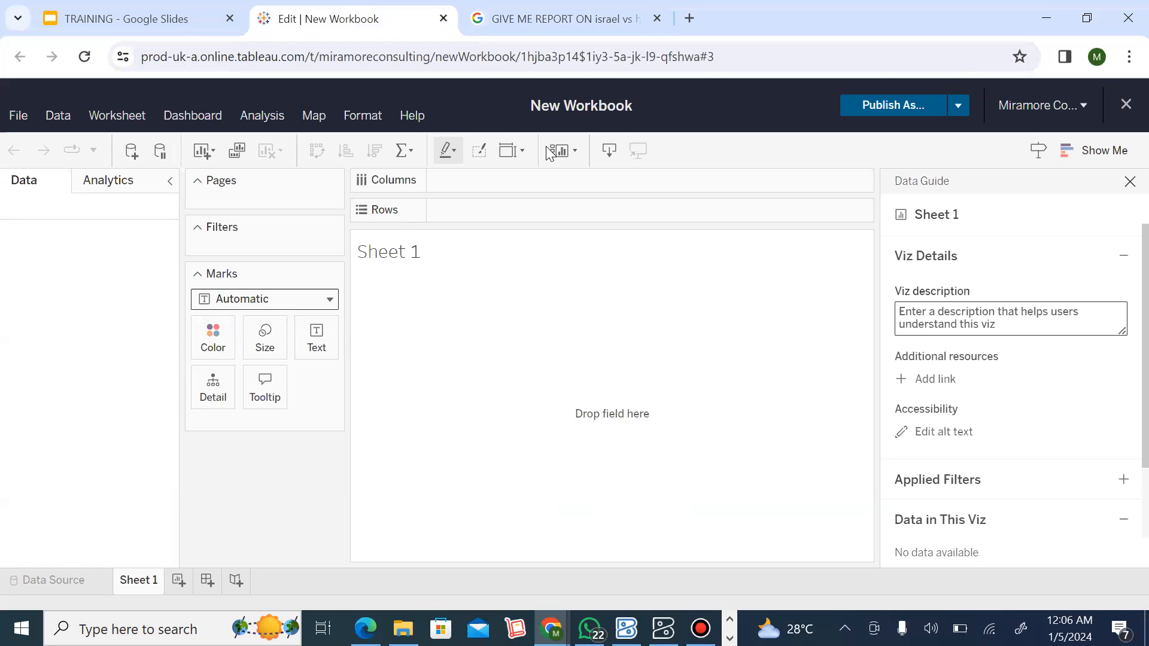
- Switch to MySQL Workbench, run "SELECT * FROM federalministry.ministryexpenditure;" and select the whole query text
click(730, 638)
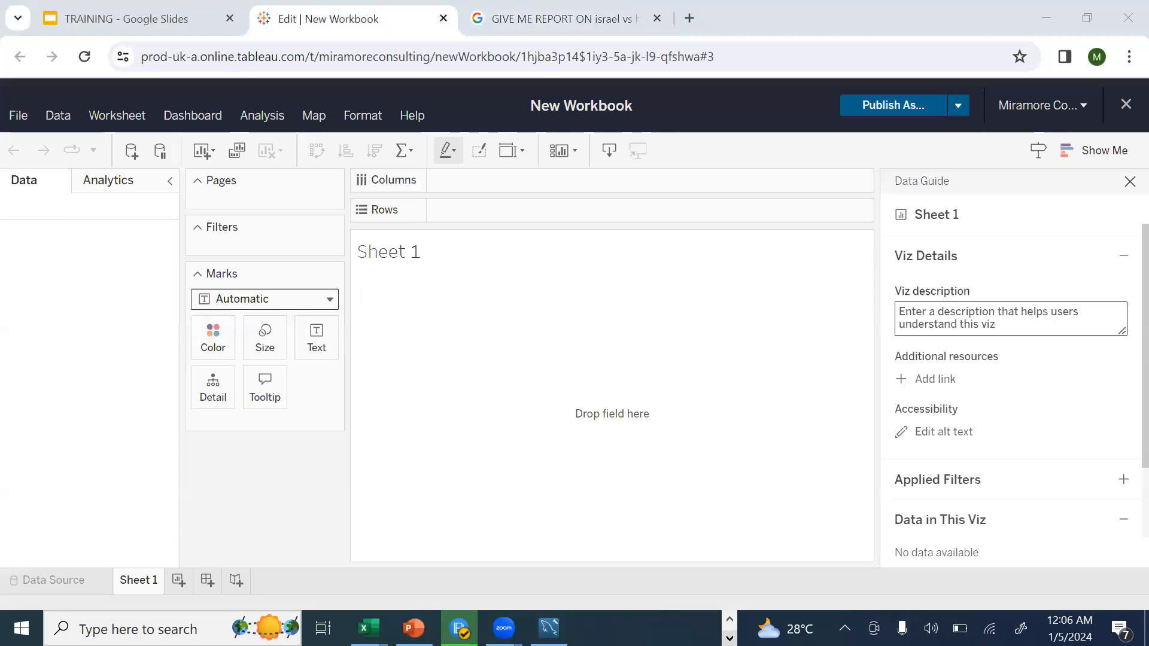
click(549, 628)
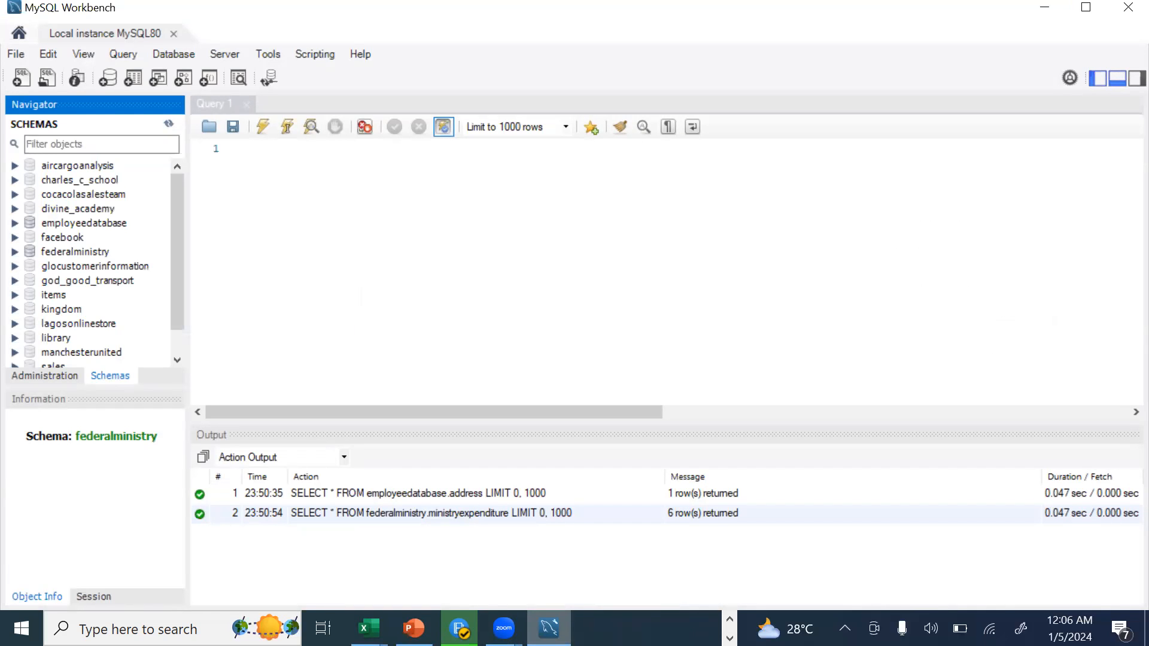
click(336, 167)
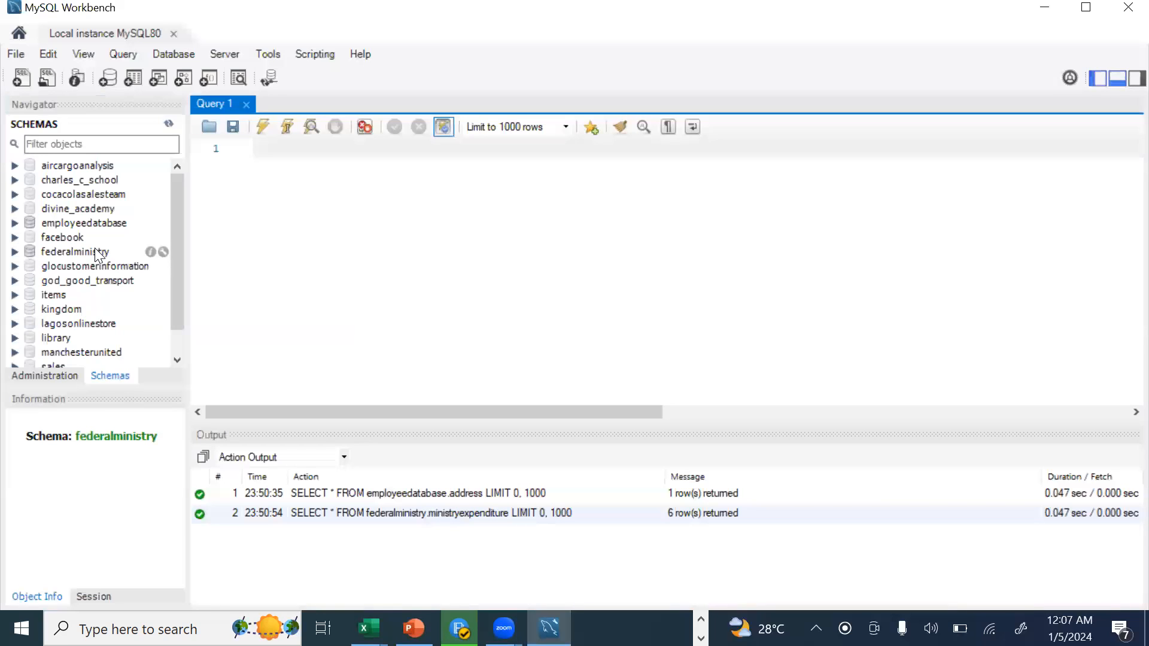
text(SELECT * FROM FED)
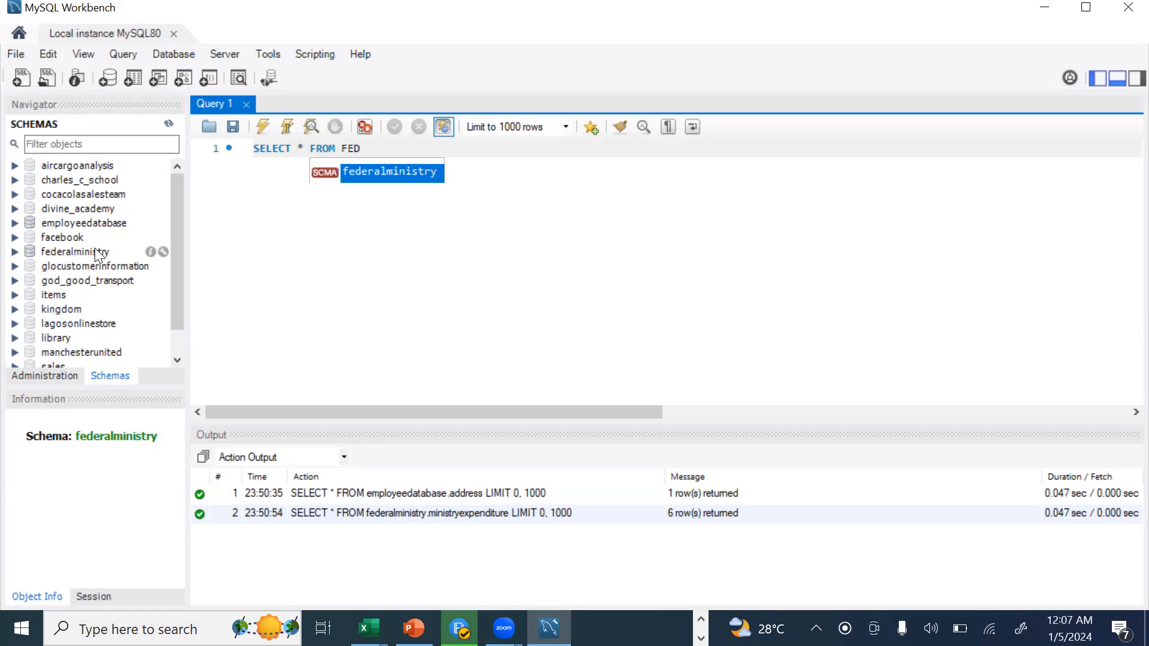
key(Return)
text(.)
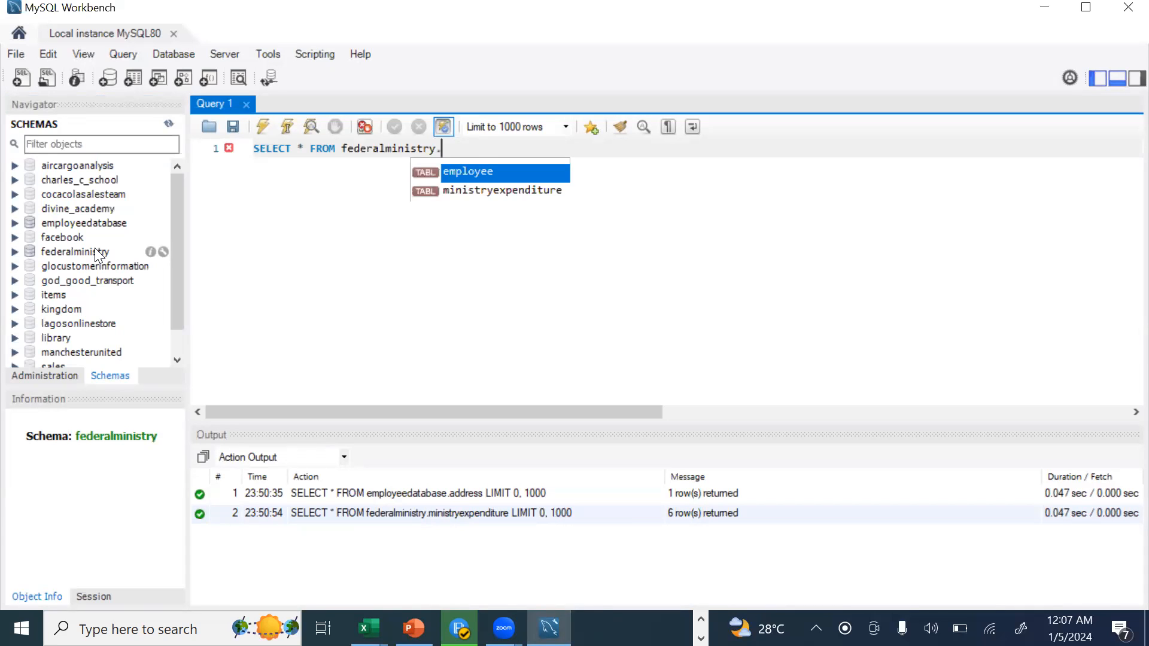
key(Down)
key(Return)
text(;)
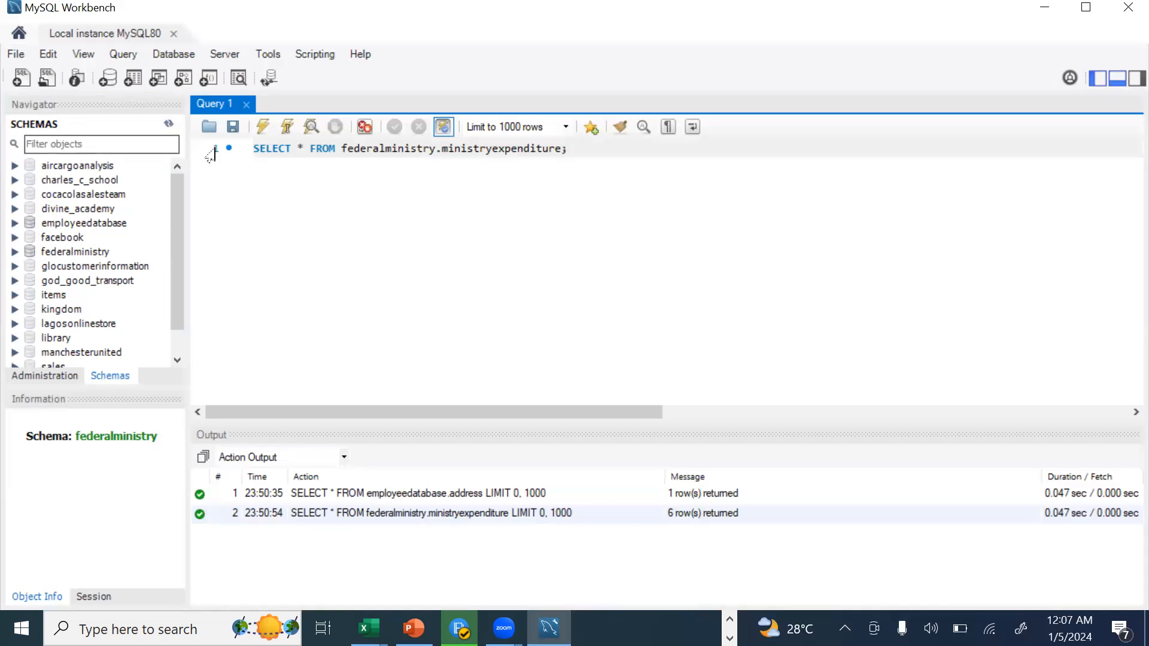
click(297, 120)
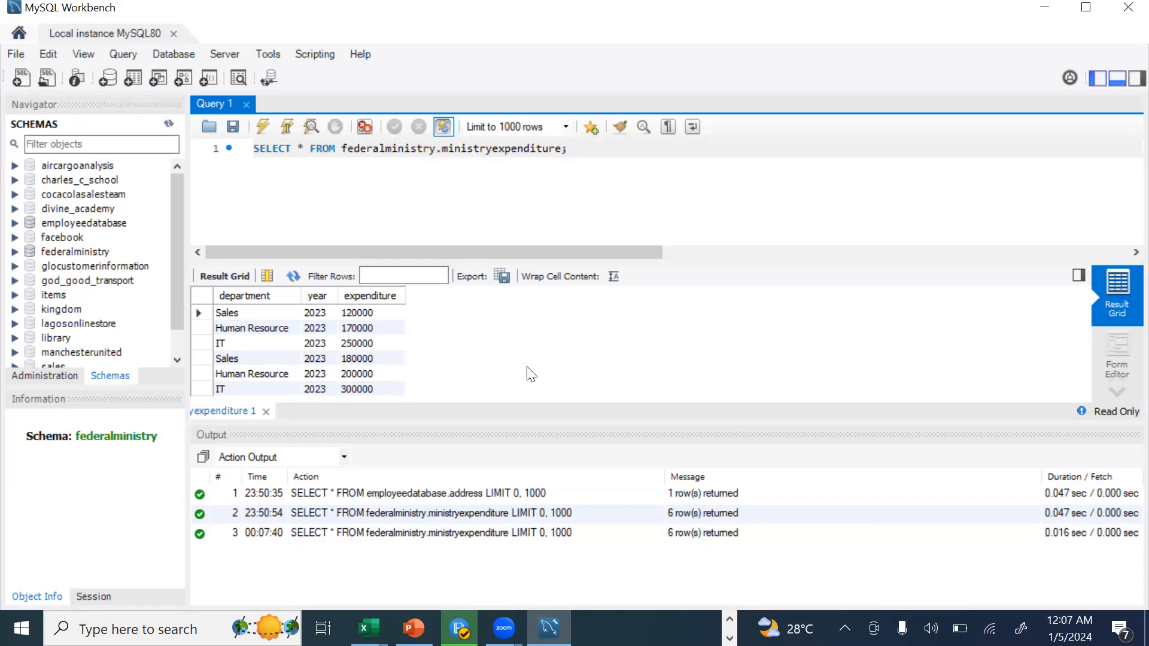
drag(569, 149, 253, 152)
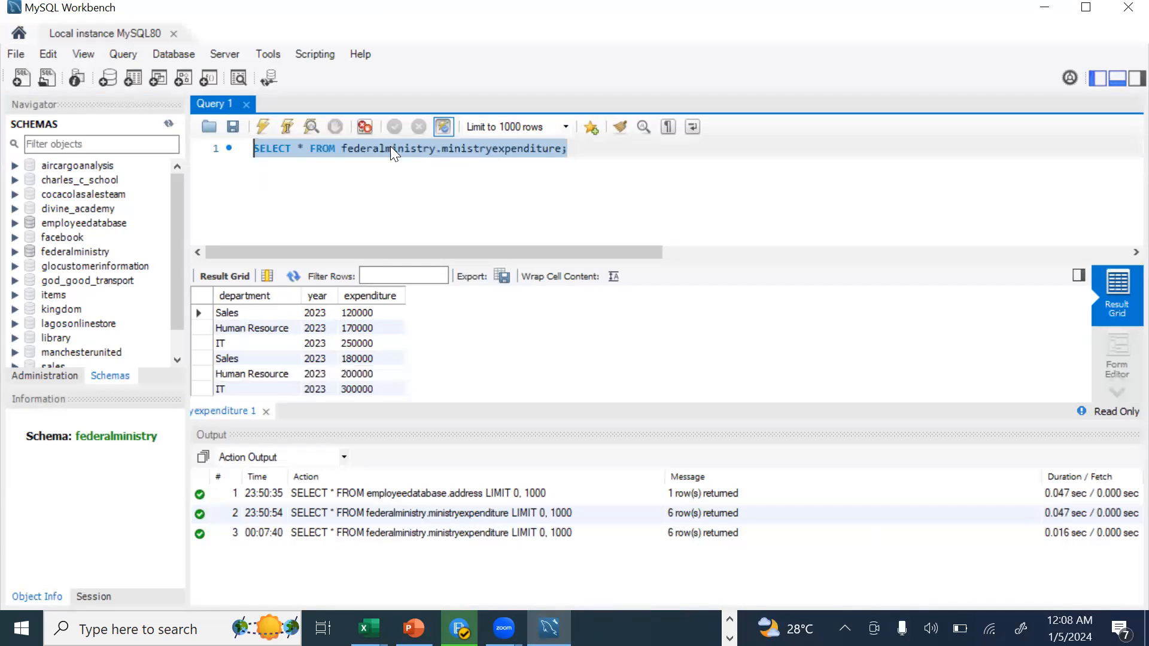
- Highlight the table name ministryexpenditure and the schema name federalministry in the query, finishing with the selection cleared
click(641, 152)
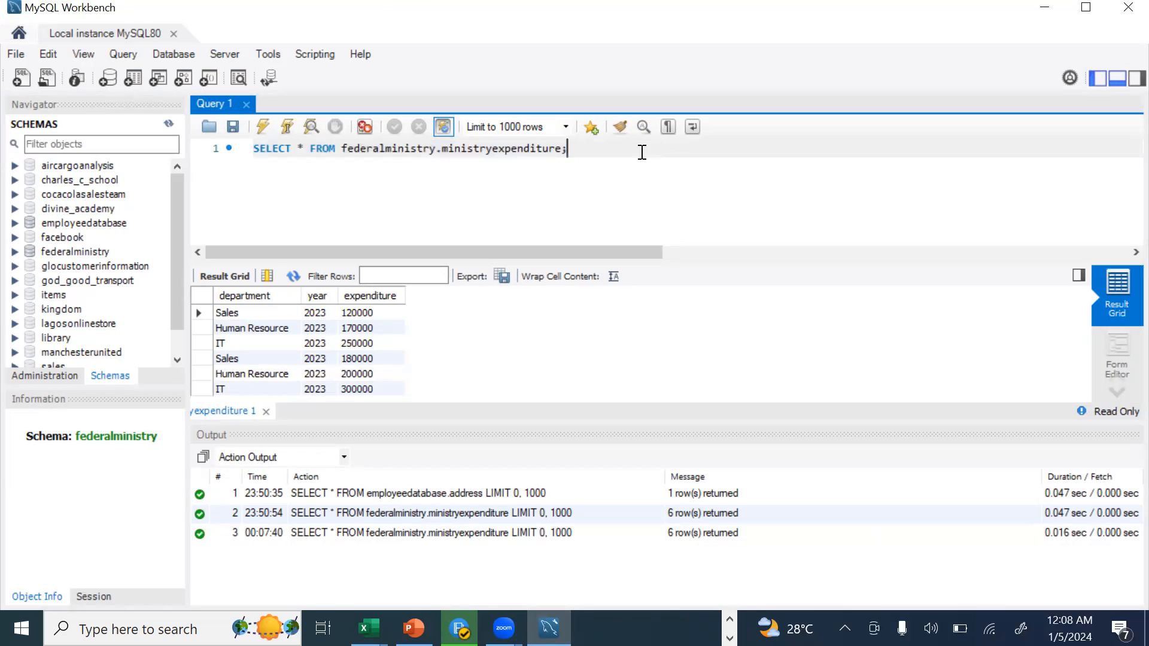
drag(570, 149, 445, 152)
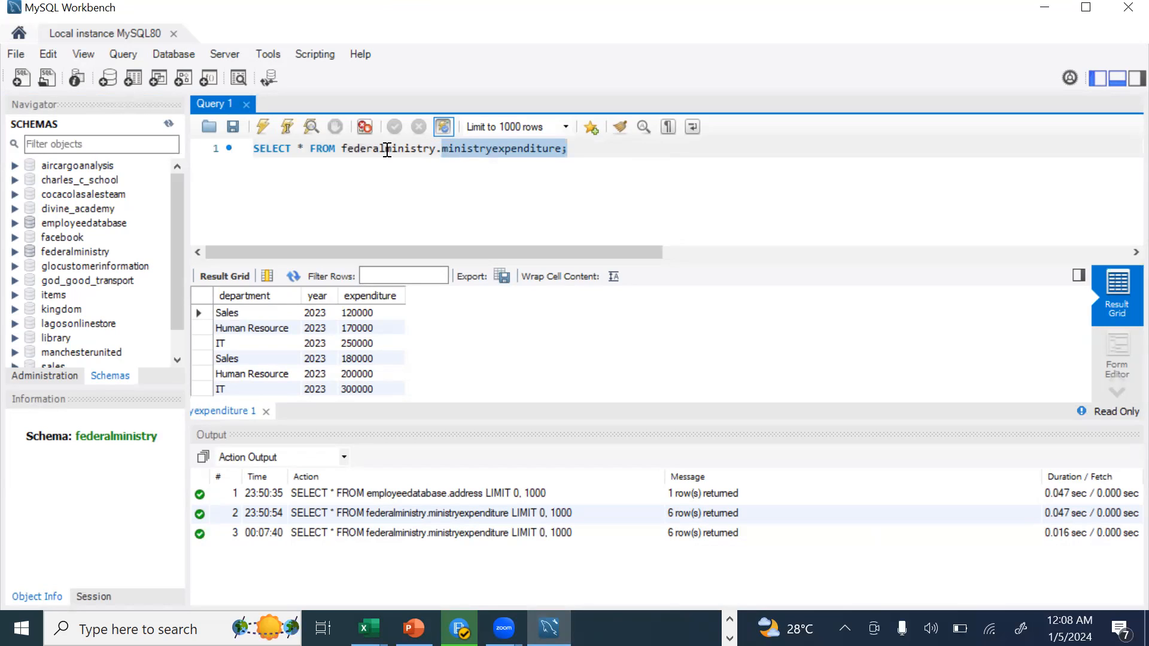
drag(342, 150, 435, 146)
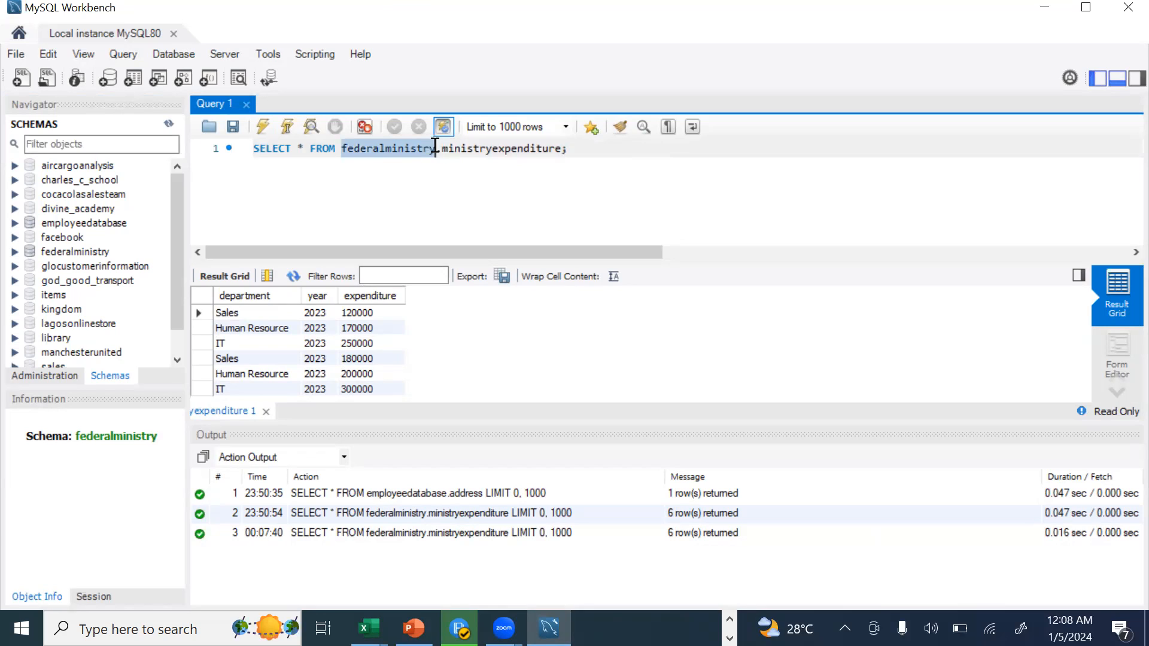
click(585, 148)
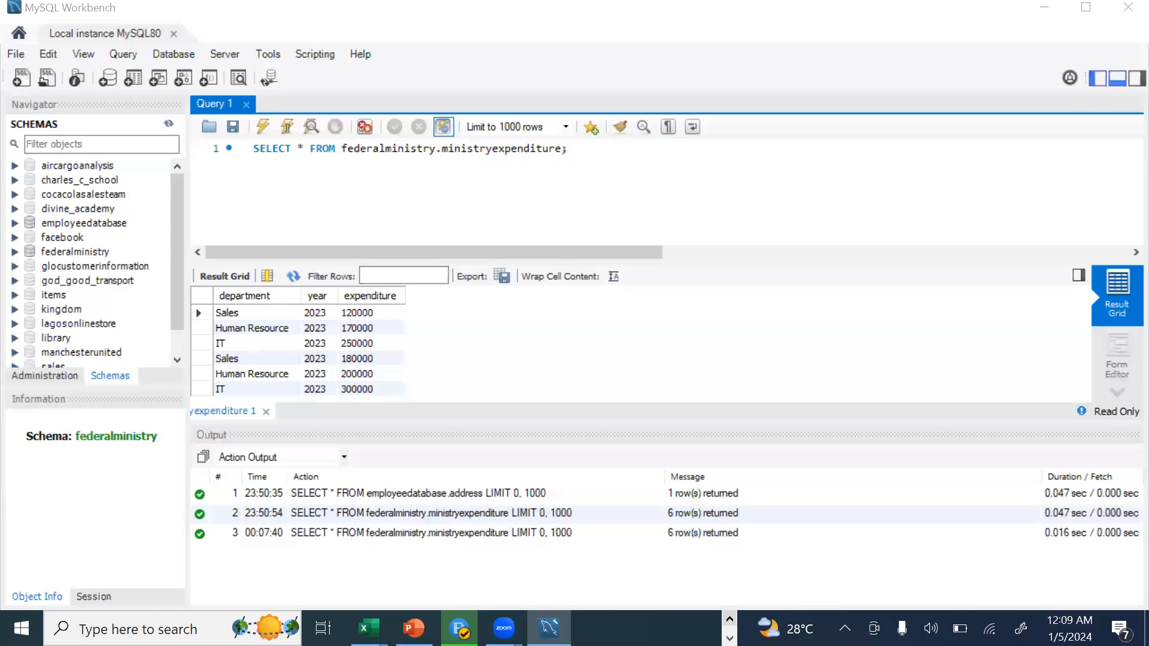
- Switch to the Tableau workbook in the browser, look over the Google results for the Israel vs Hamas report, and return to the workbook
click(730, 620)
mouse_move(550, 626)
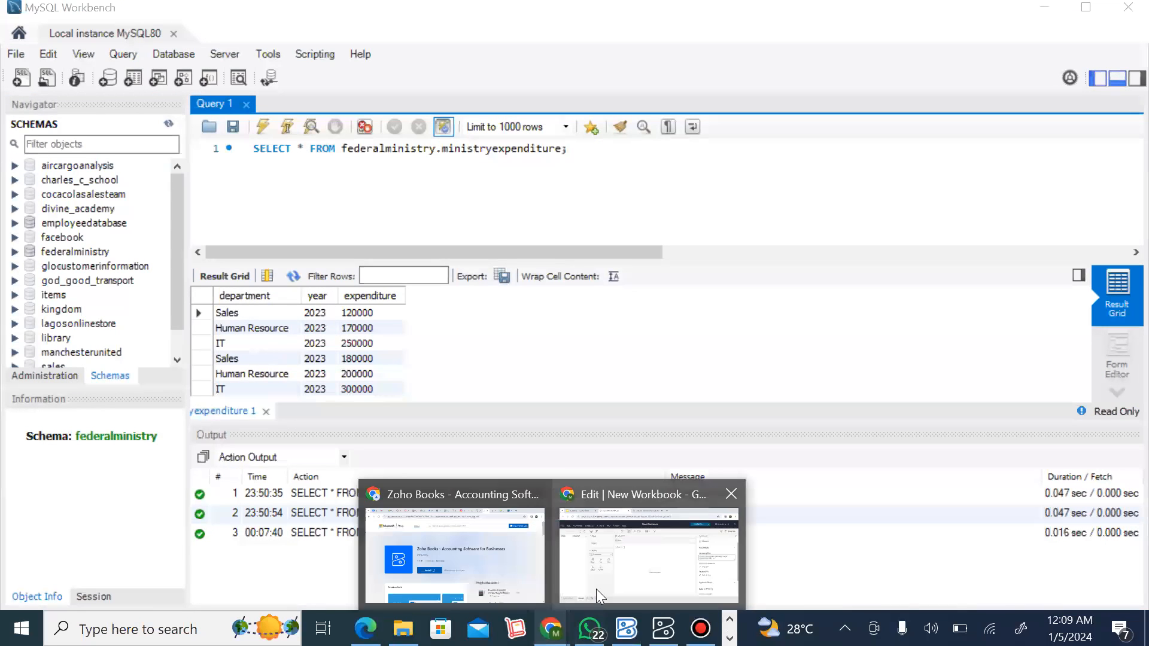
click(596, 589)
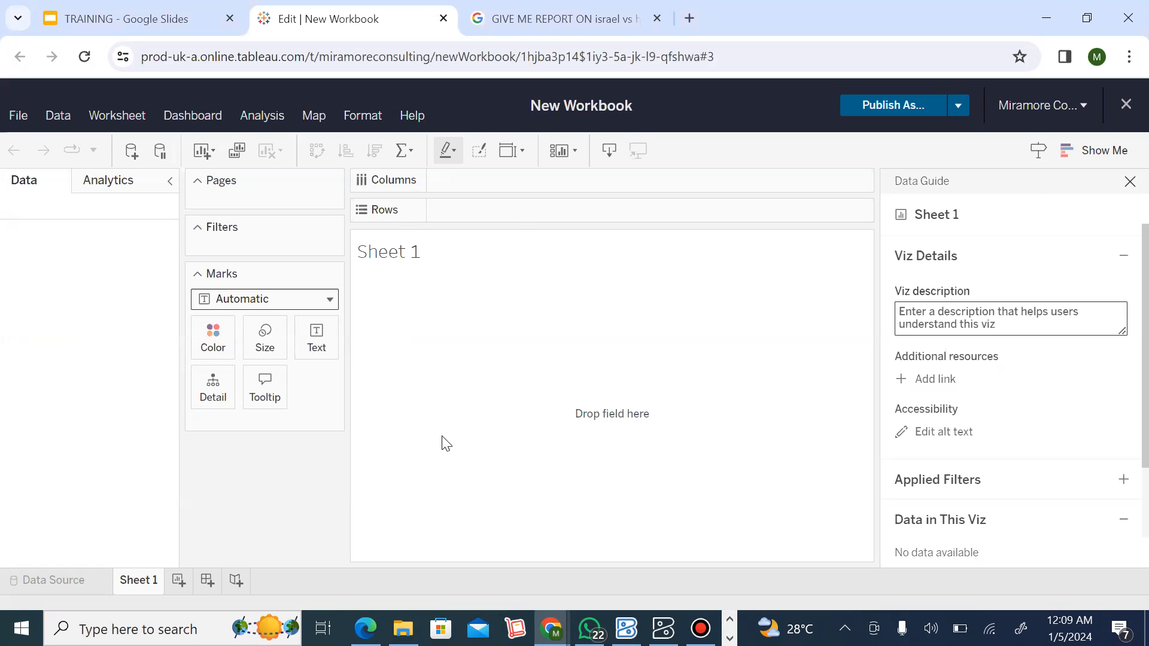
click(555, 14)
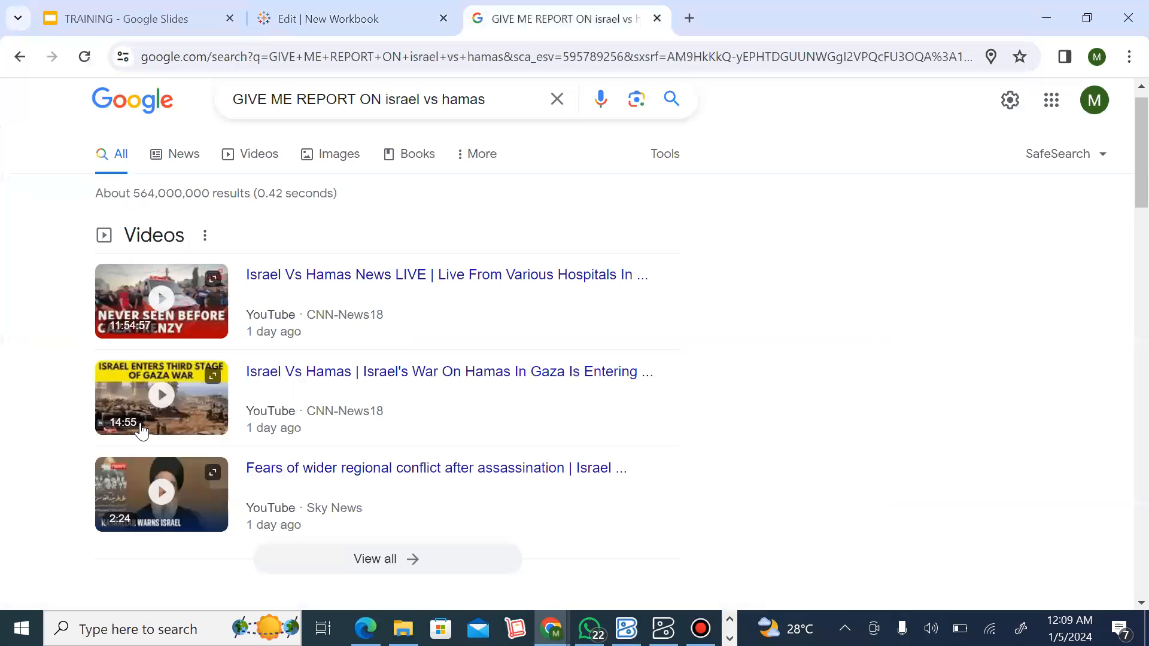
click(300, 12)
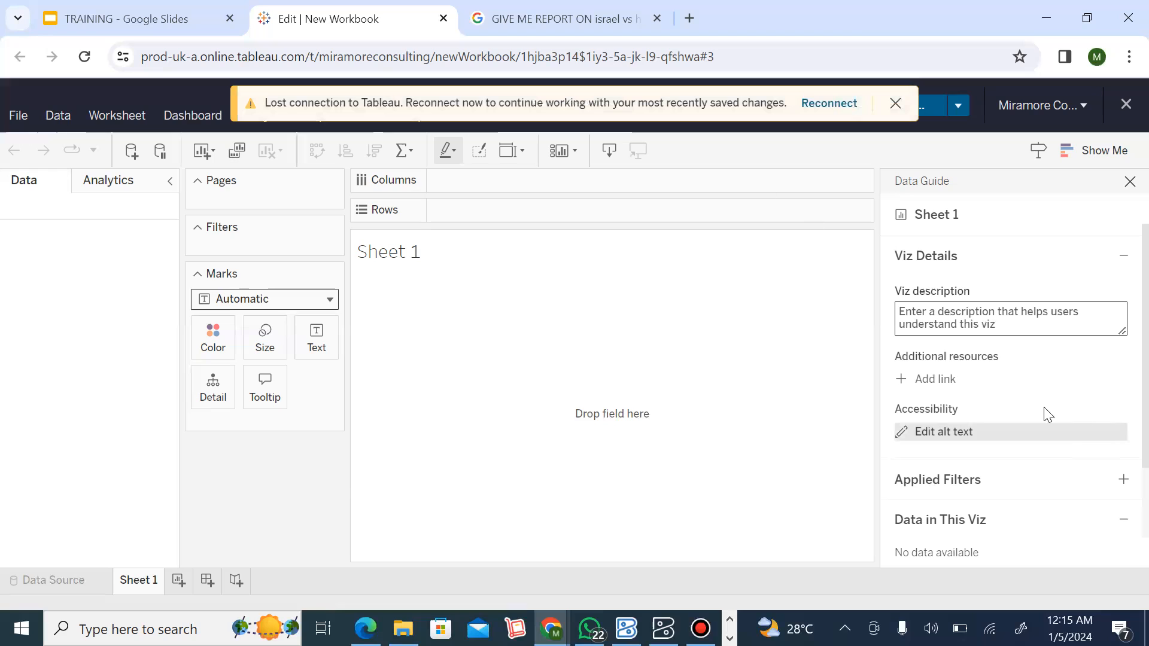
- Reconnect the workbook to Tableau and bring up the option to connect to data by uploading a file
click(844, 106)
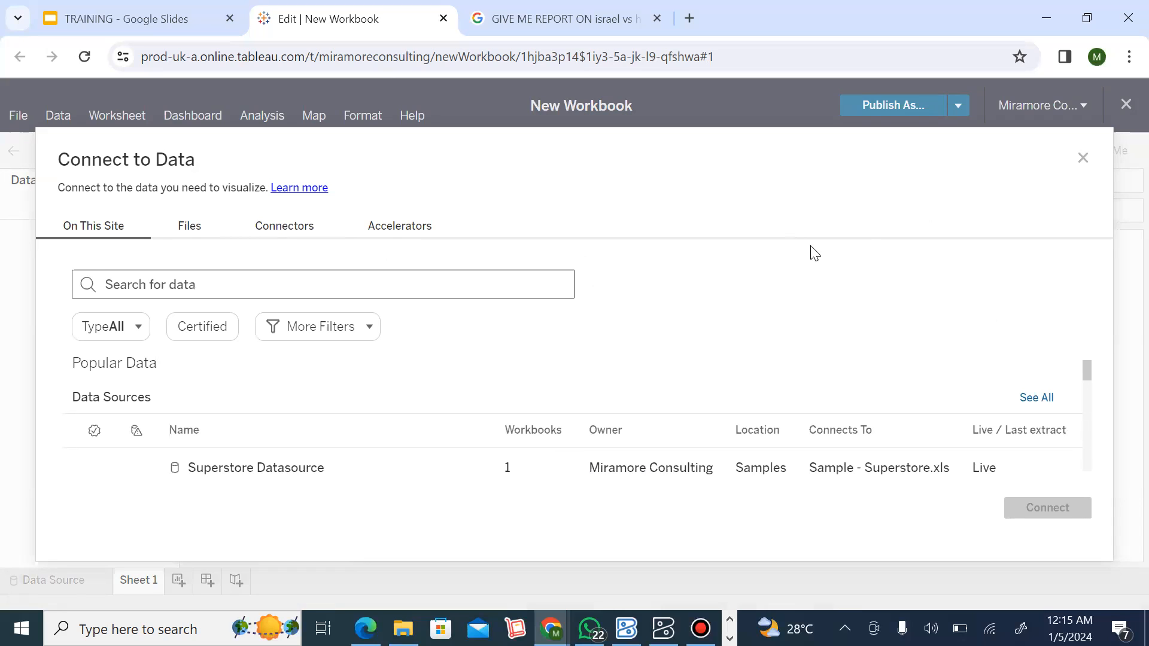
click(187, 234)
click(188, 232)
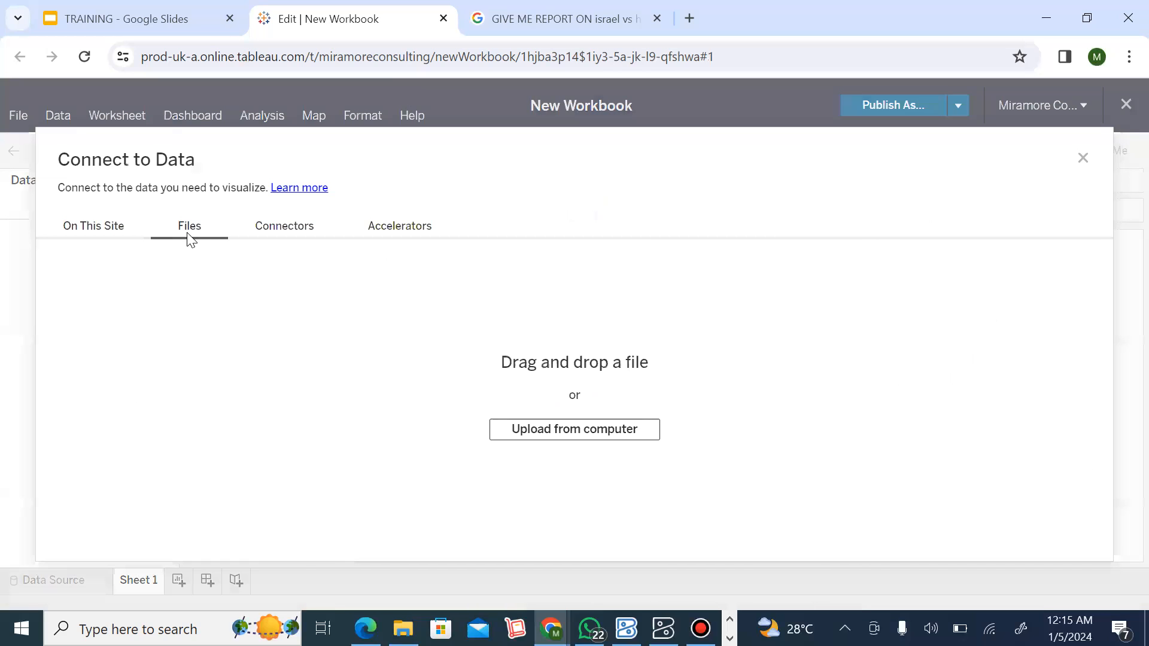
click(574, 431)
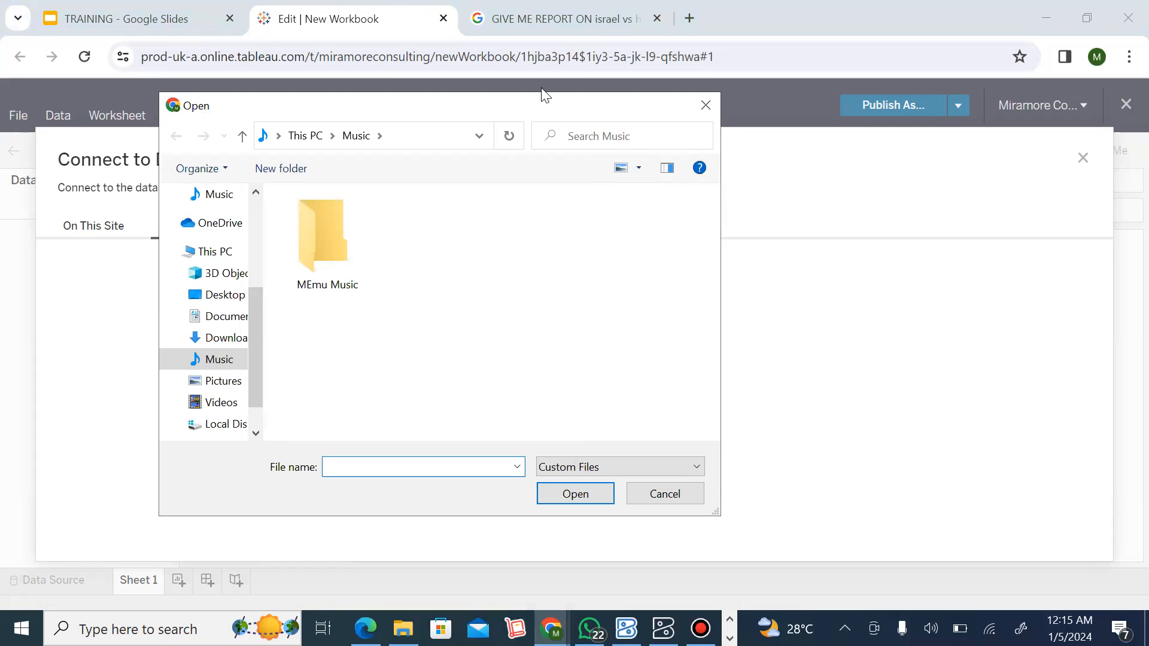
click(838, 90)
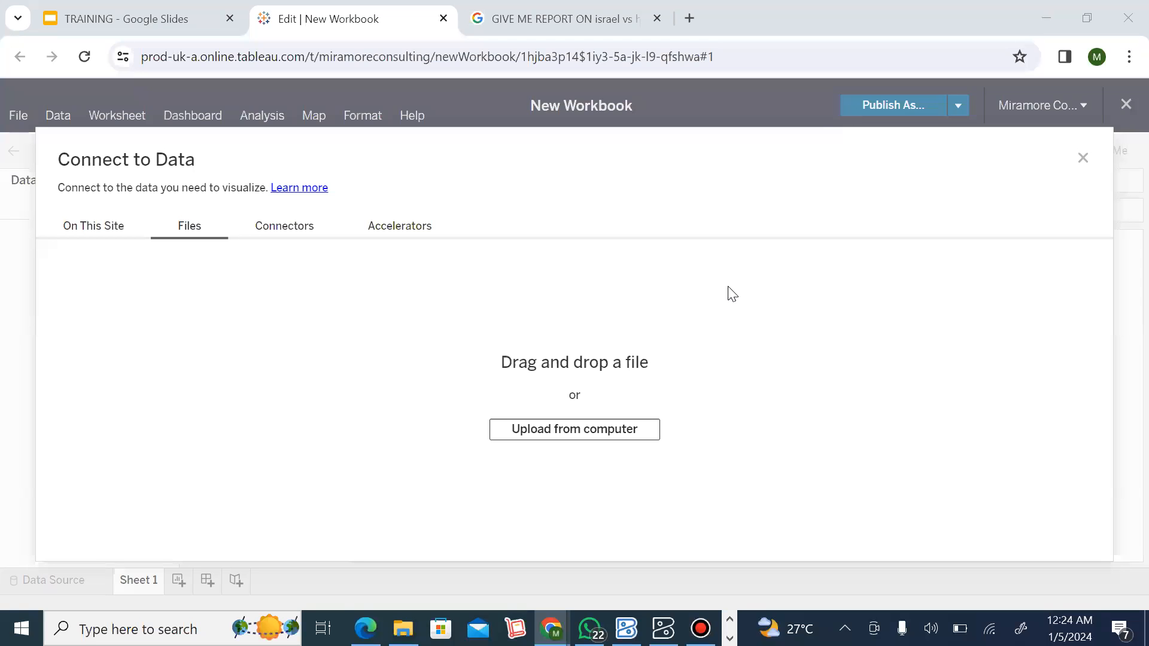
- Upload the MIRAMORE Excel file from the Desktop as the data source and dismiss the save notice without publishing
click(560, 433)
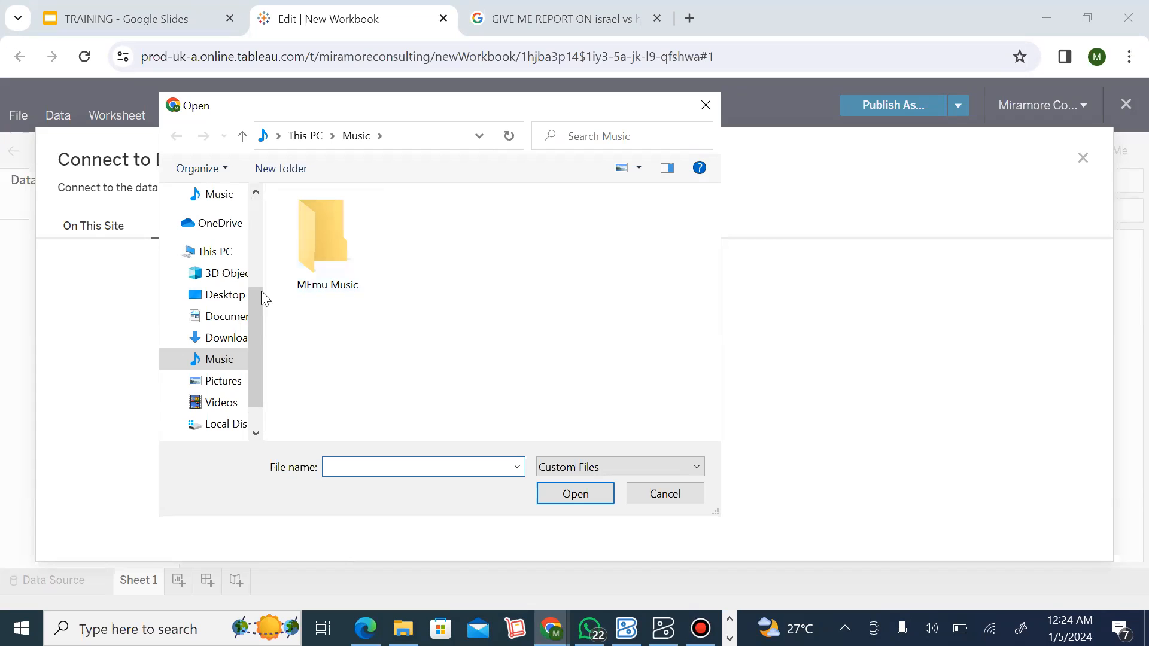
click(239, 294)
click(388, 301)
key(m)
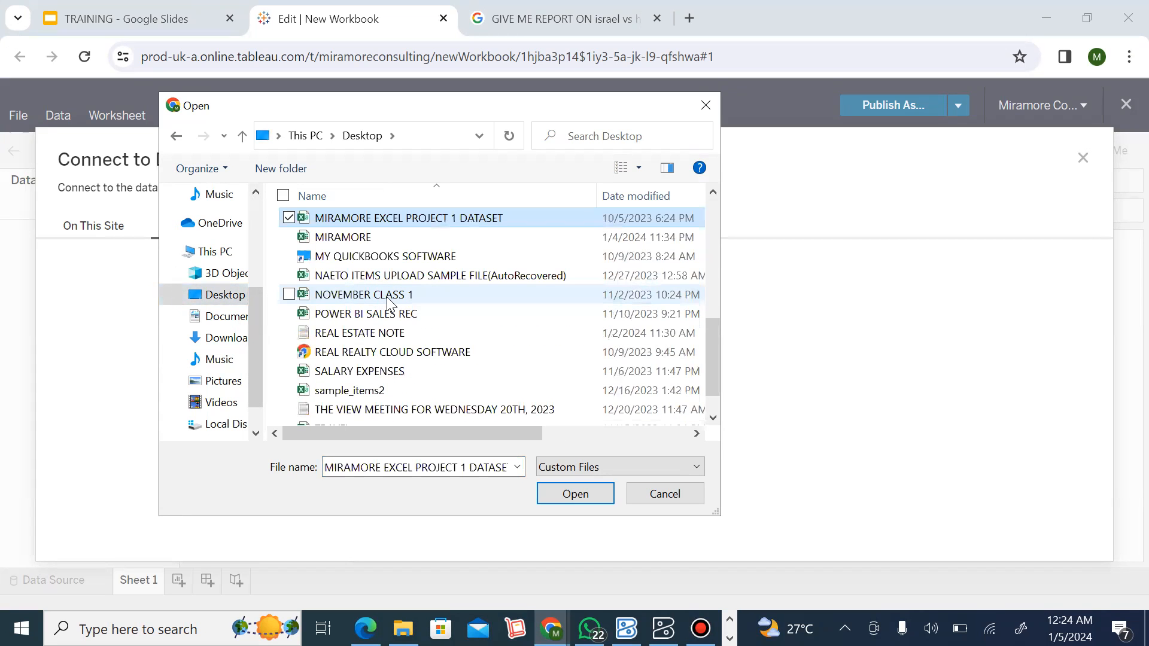
click(368, 239)
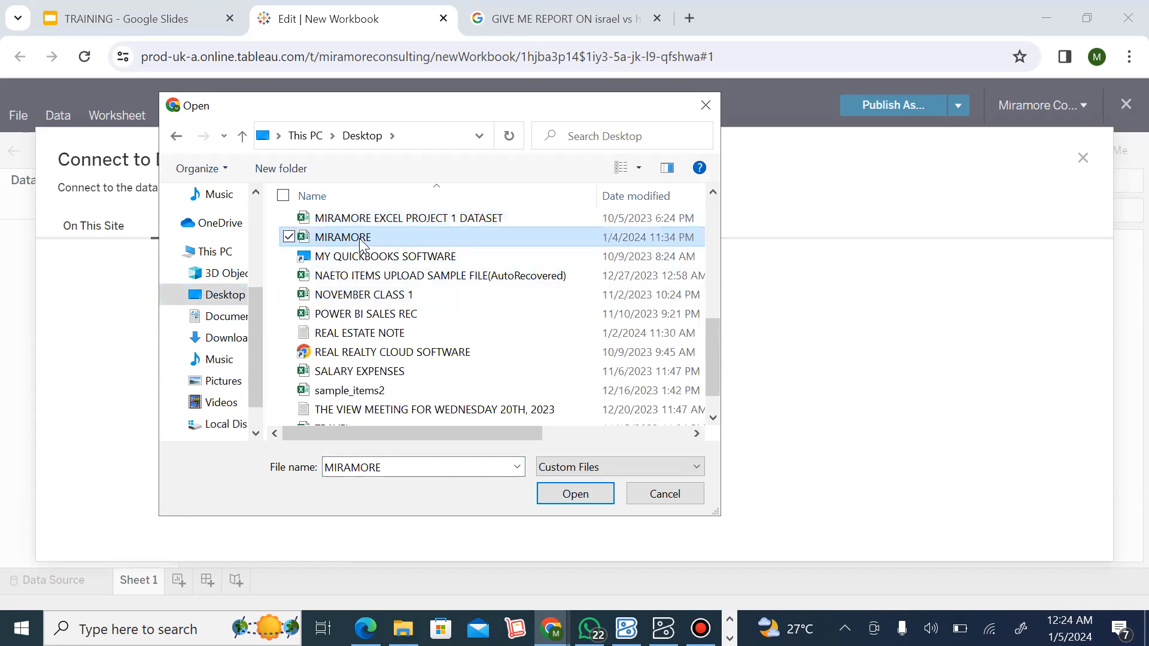
click(577, 496)
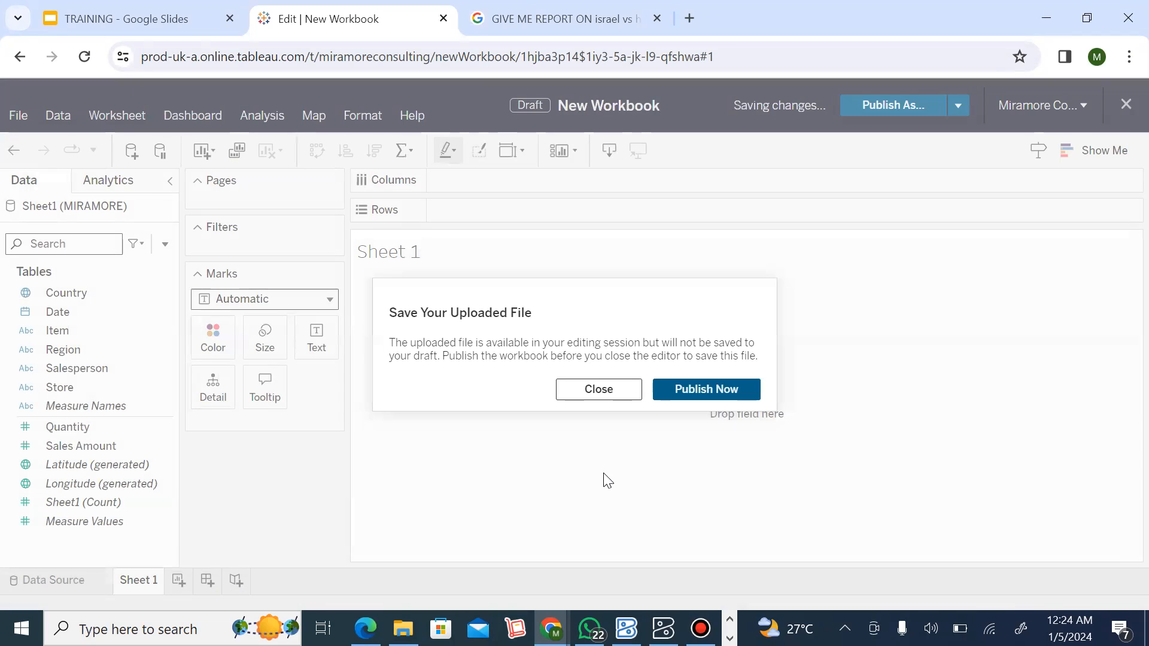
click(597, 390)
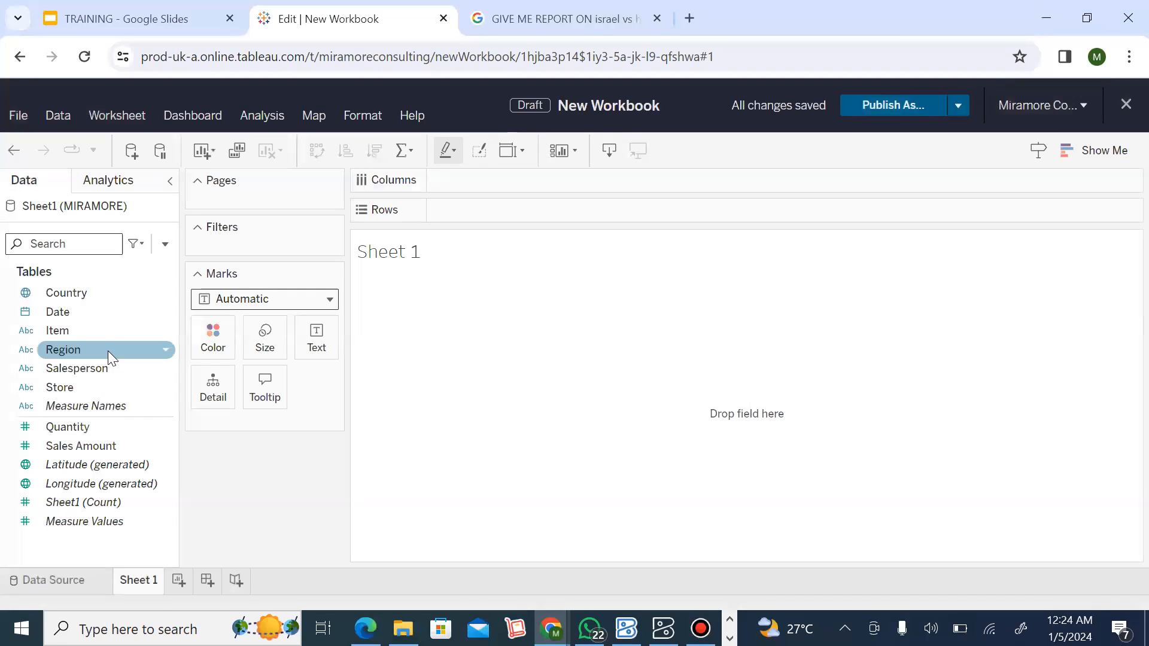
- Build a horizontal bar chart with Item on rows and Sales Amount on columns, and look over the available chart types
drag(106, 328, 484, 210)
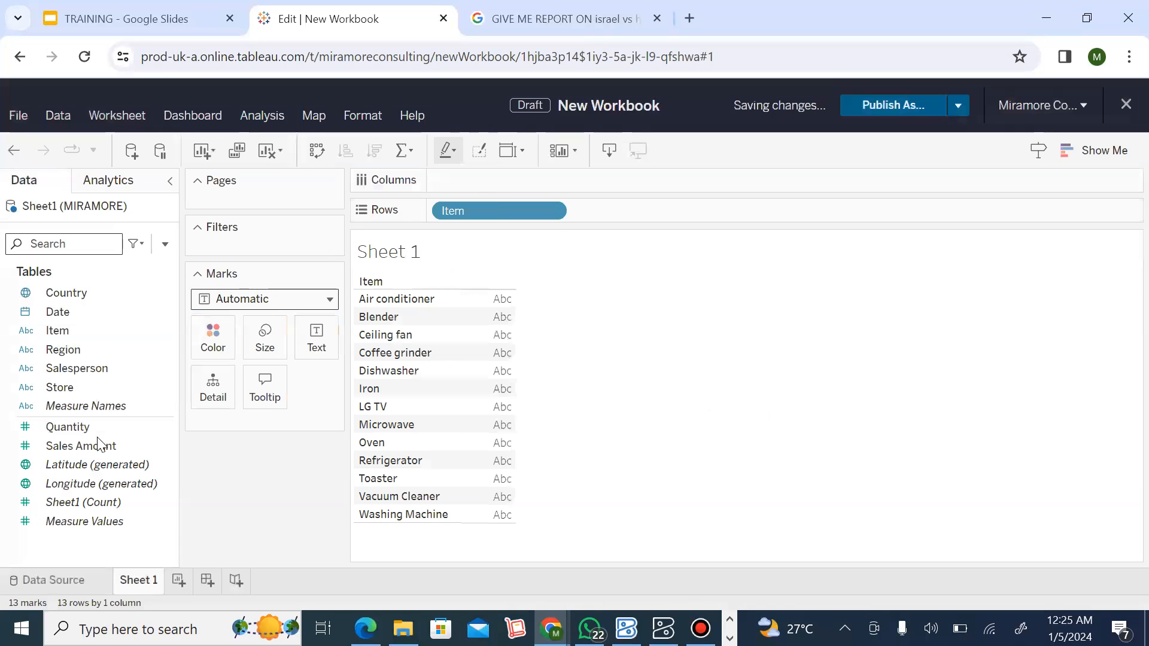
drag(100, 446, 485, 190)
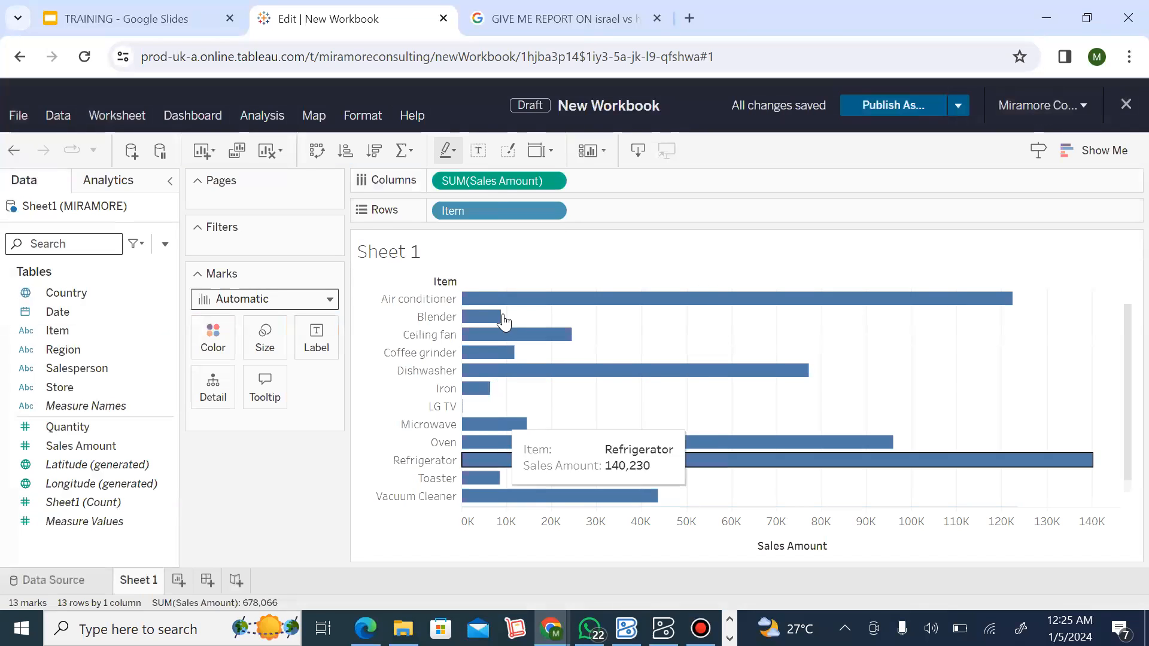
mouse_move(506, 312)
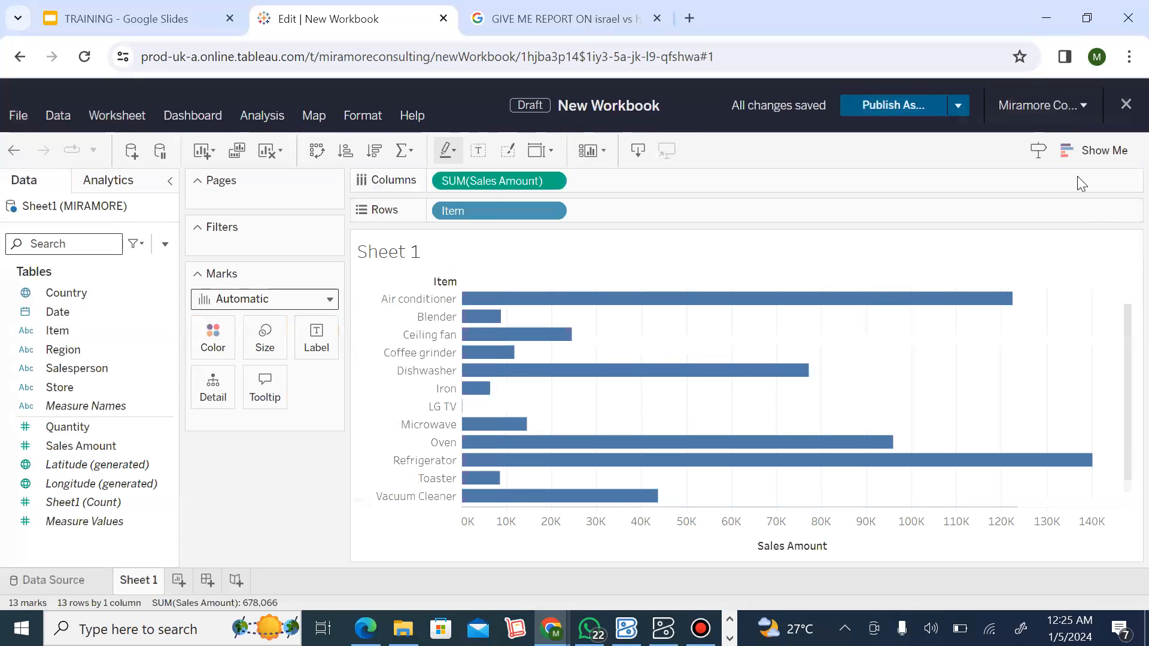
click(1091, 155)
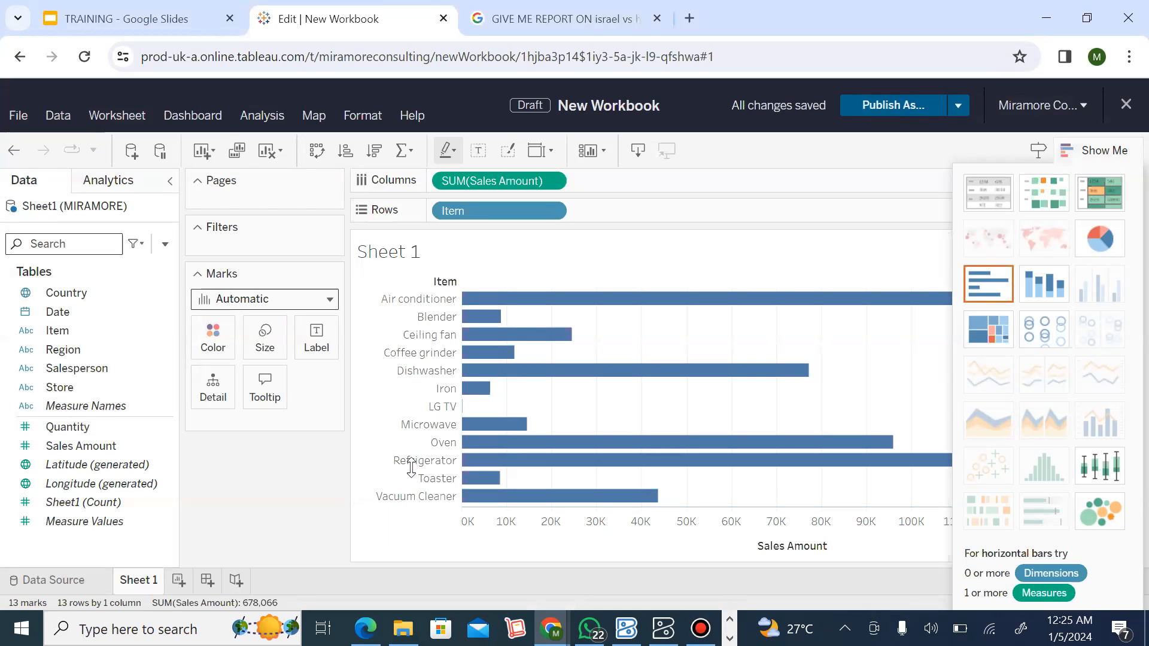
click(1103, 153)
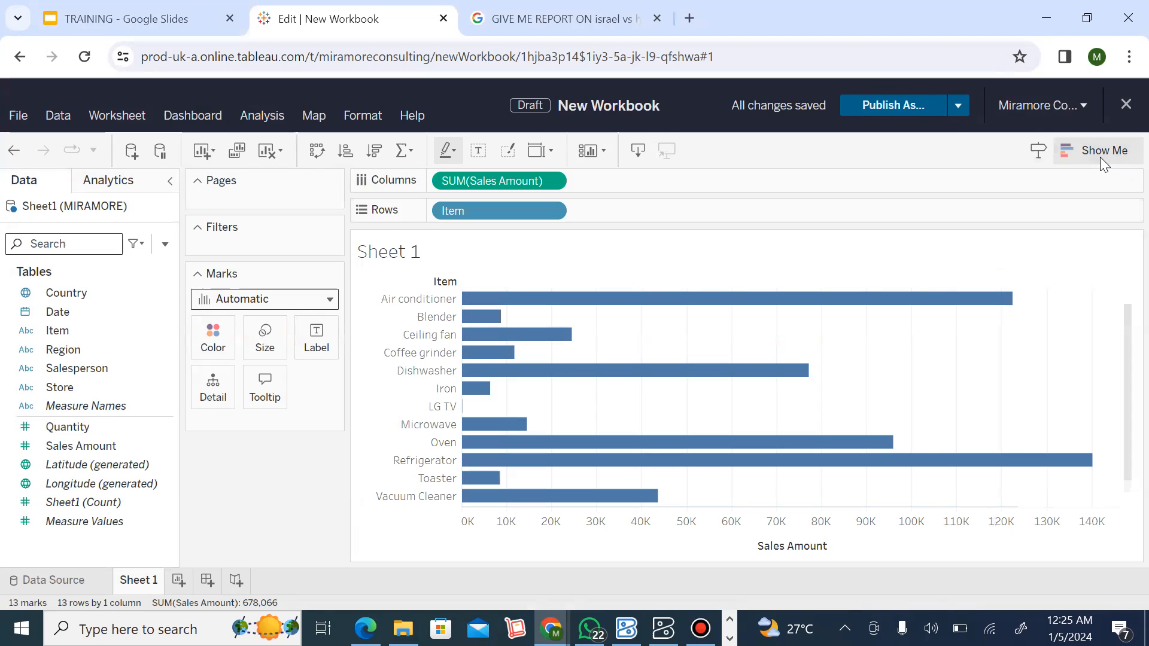
- Rename Sheet 1 as SALES ANALYSIS
right_click(133, 584)
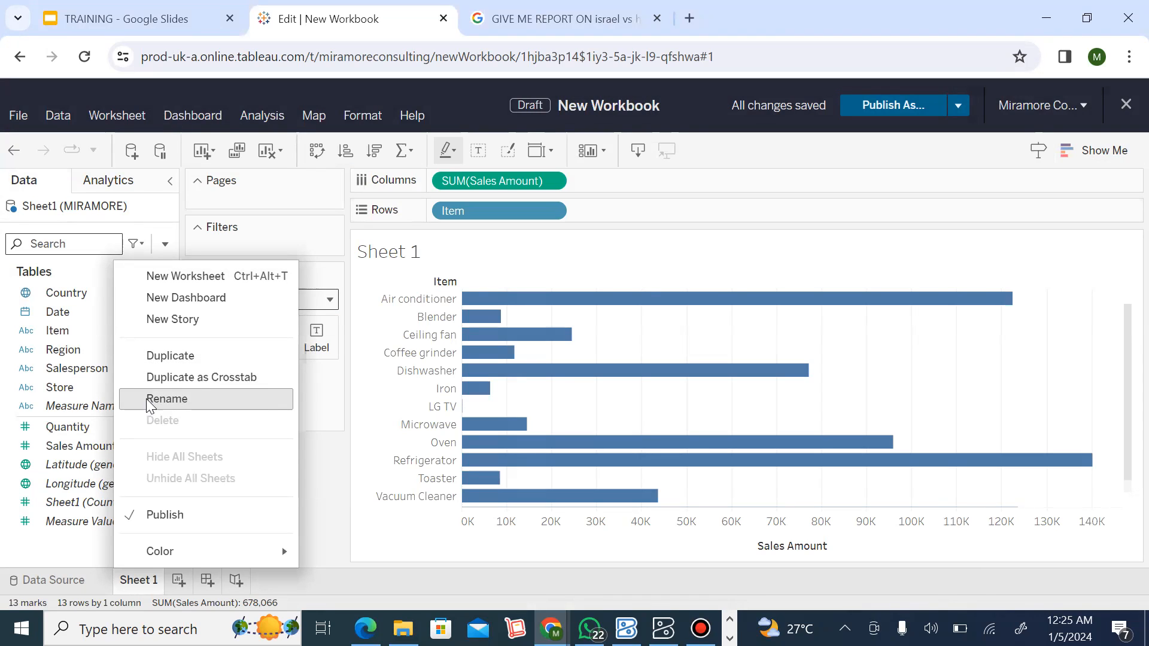
click(197, 397)
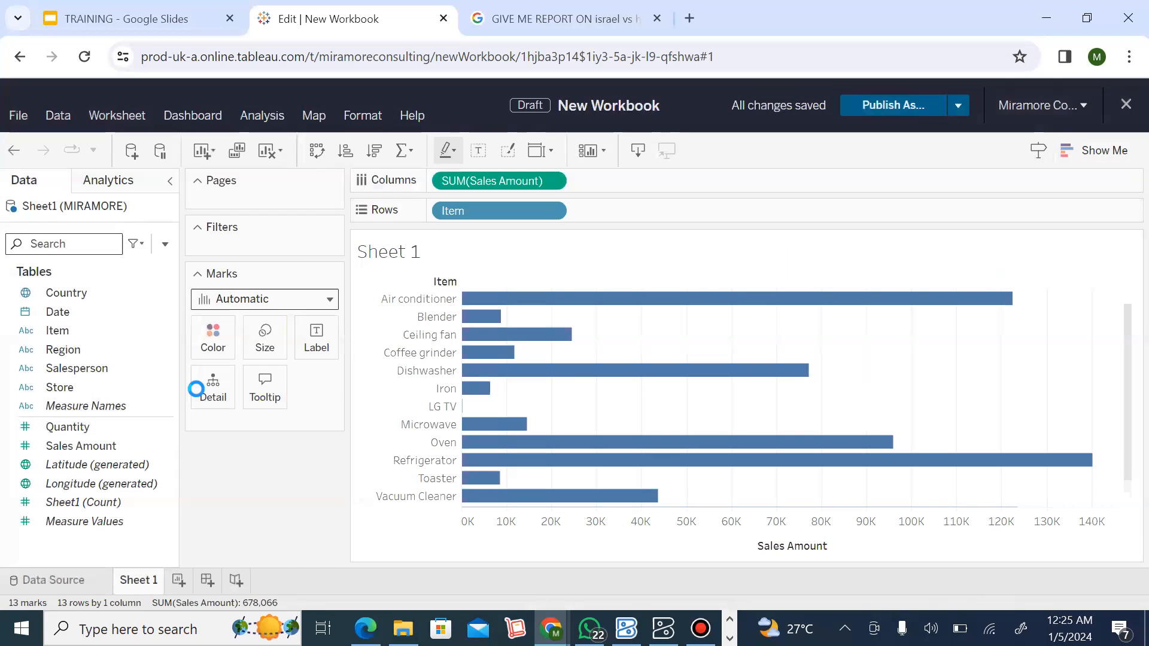
text(S)
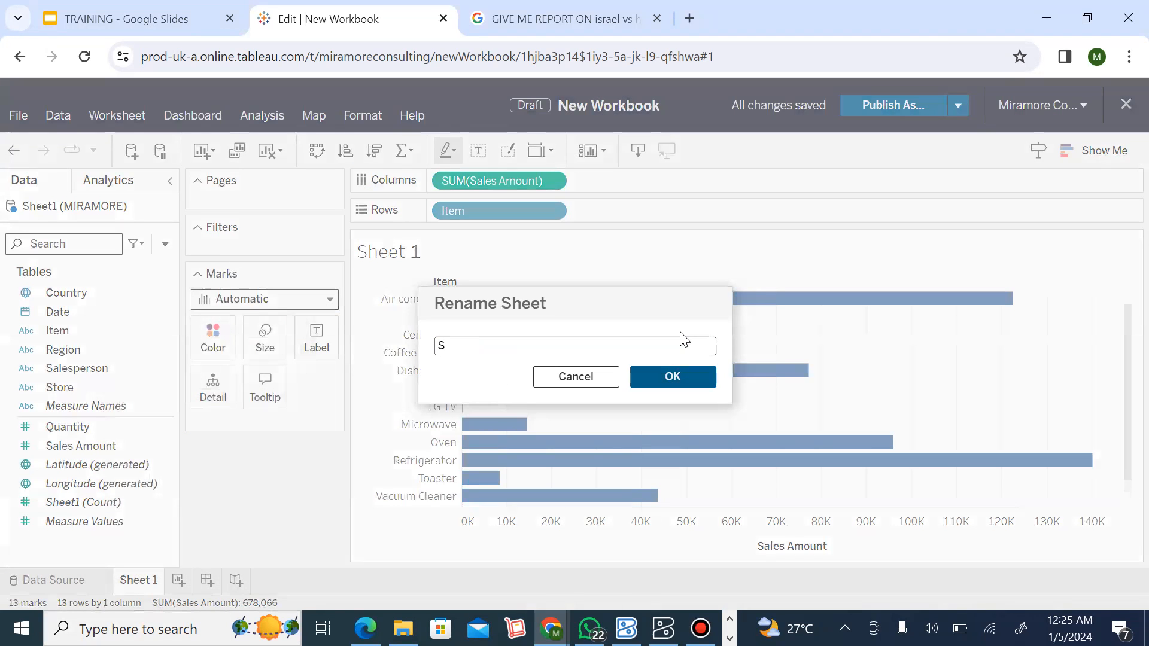
text(ALES A)
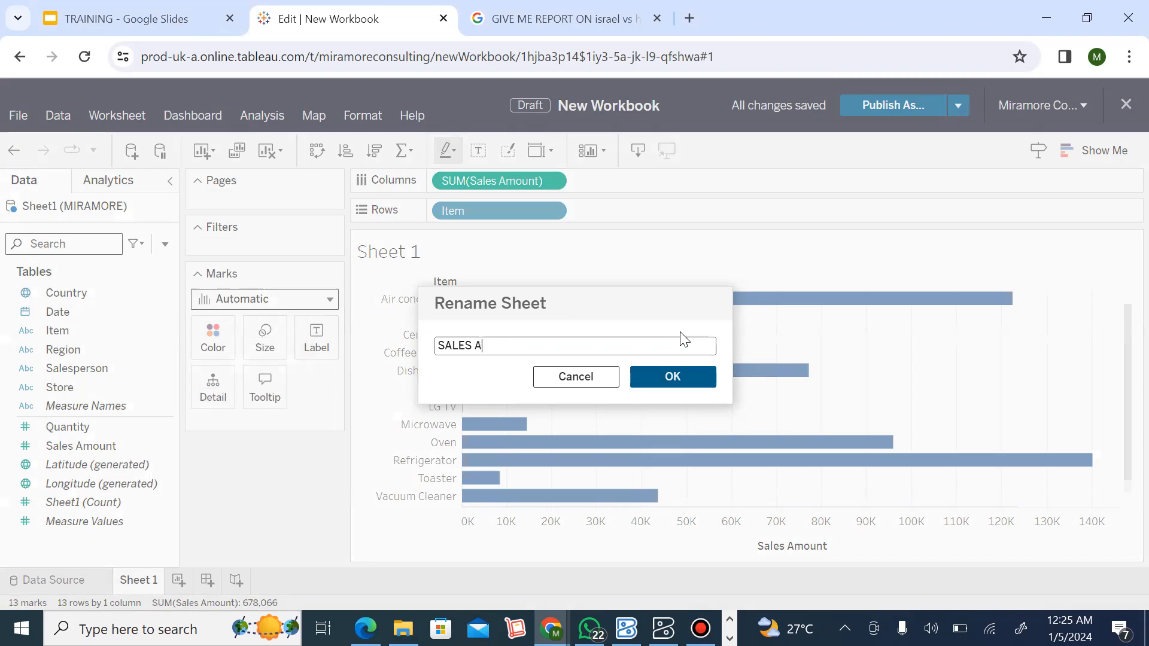
text(NALYSIS)
click(683, 374)
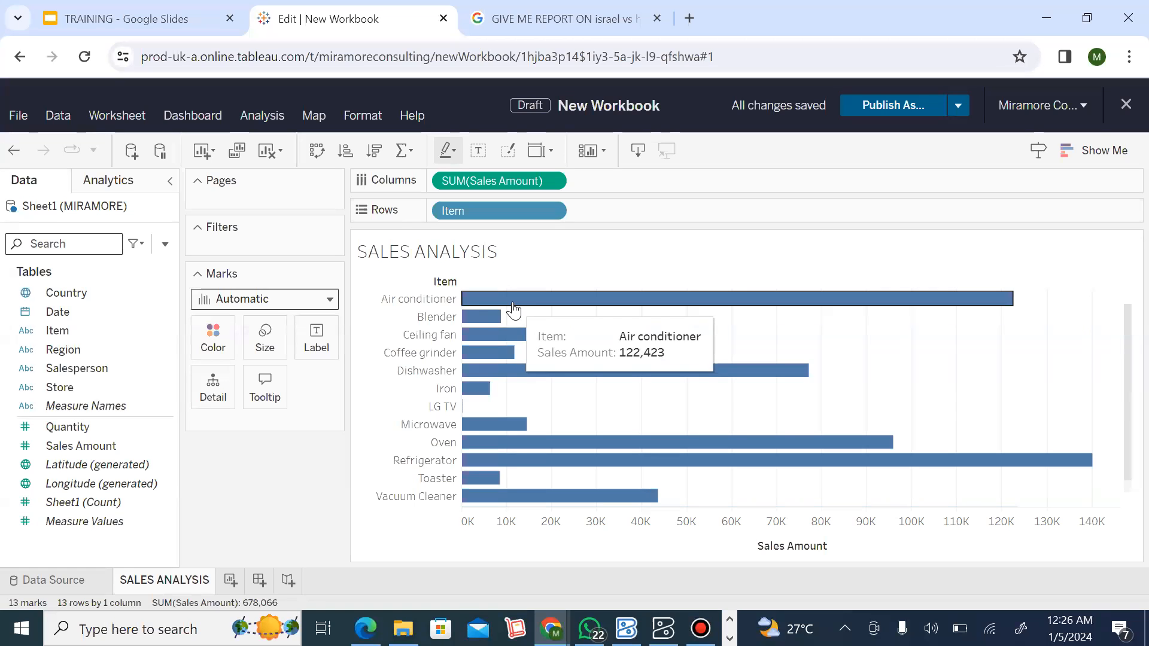
- Sort the items in descending order of Sales Amount and minimize the file window covering the workbook
click(375, 152)
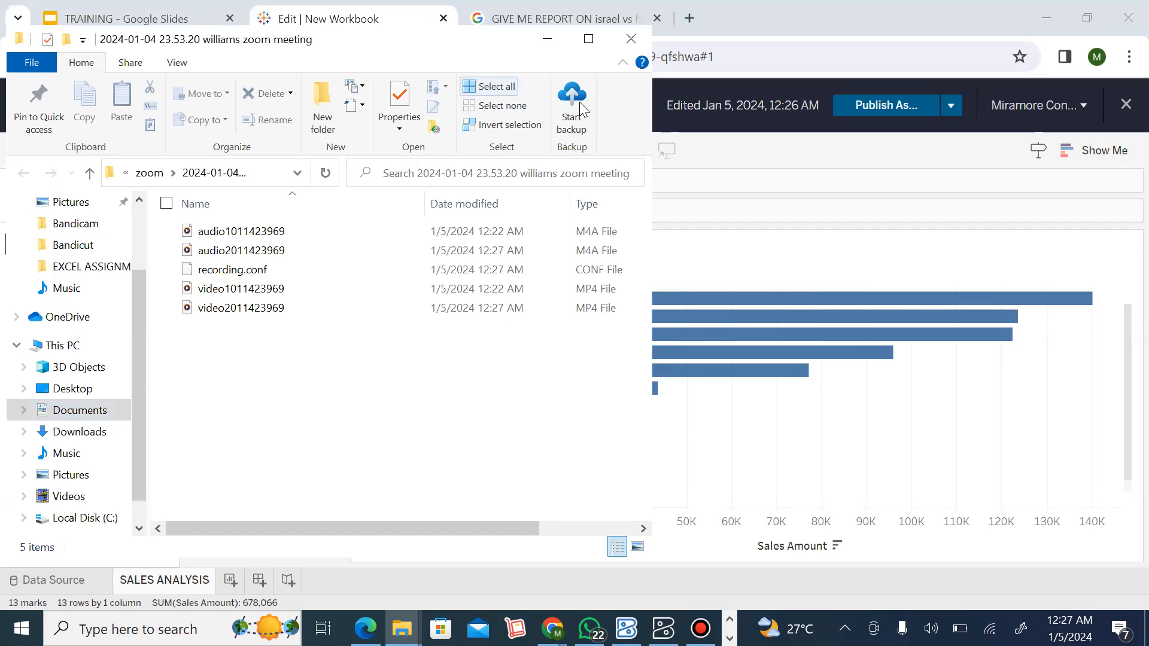
click(547, 39)
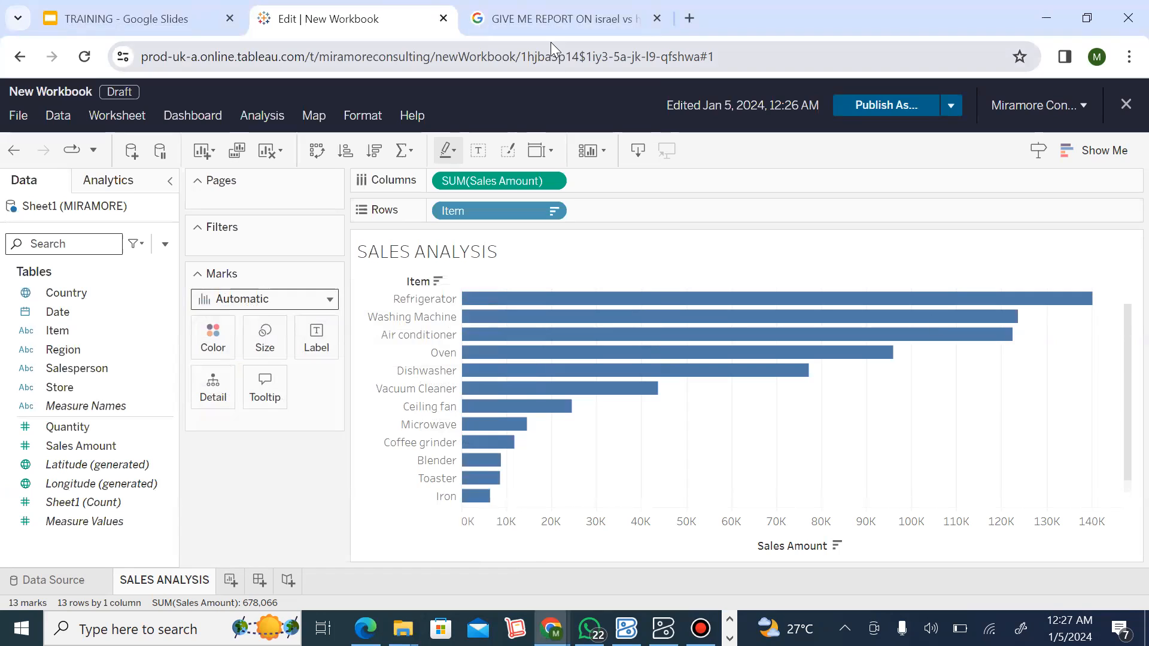
mouse_move(952, 342)
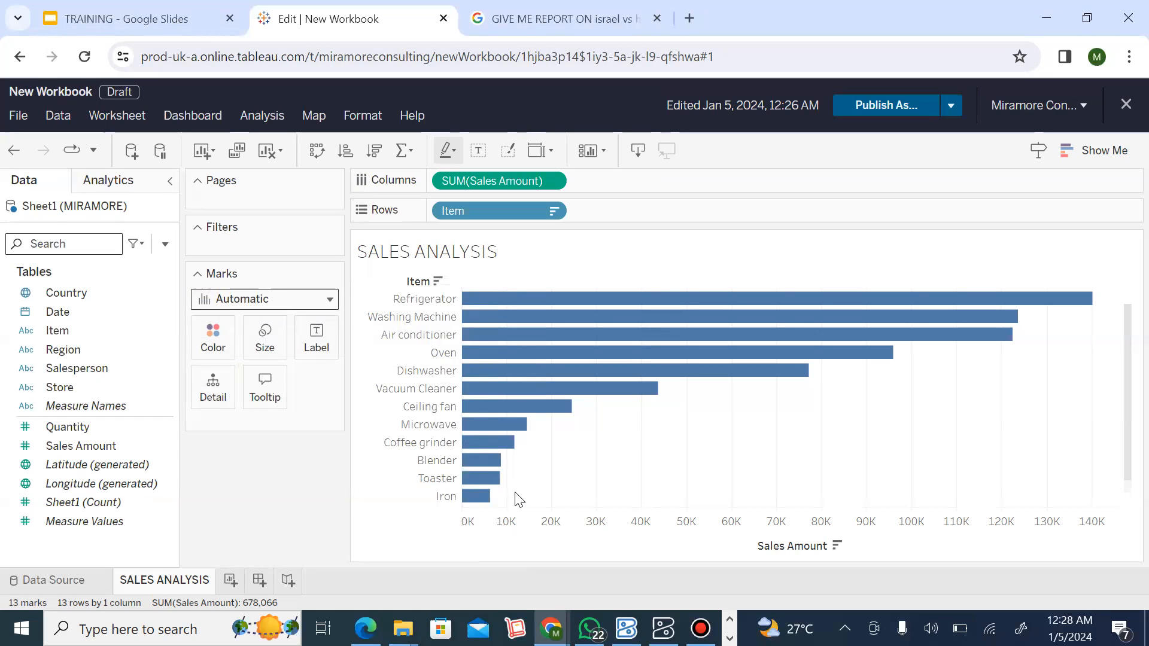
- Add a new dashboard to the workbook and compare it with the SALES ANALYSIS worksheet
click(259, 582)
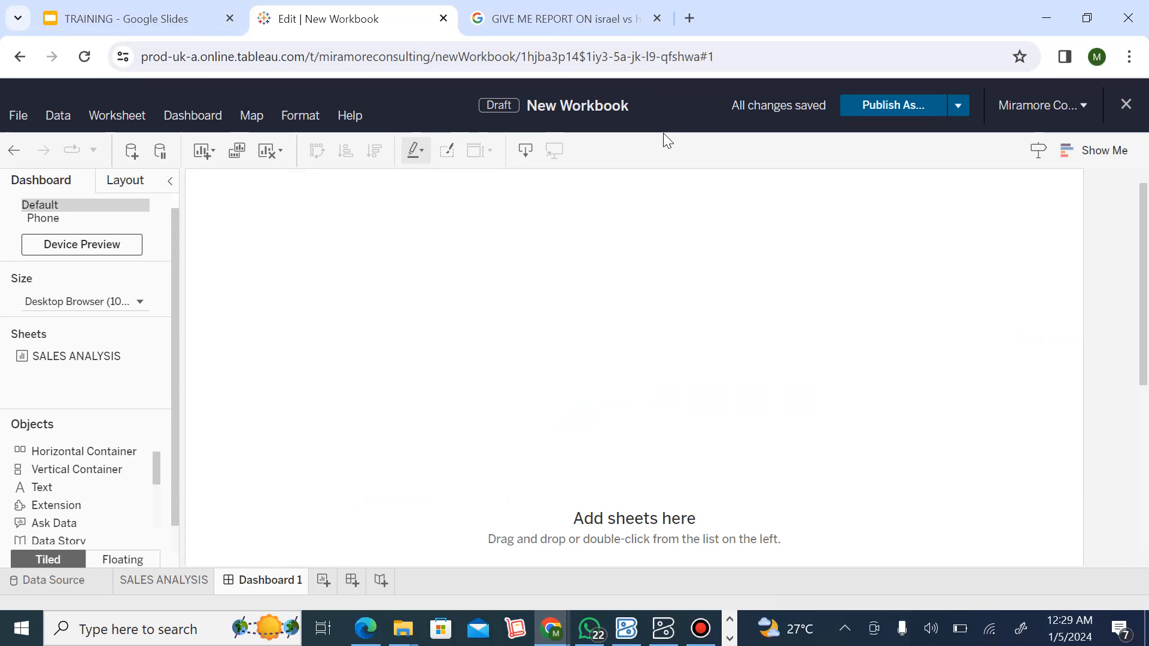
click(189, 582)
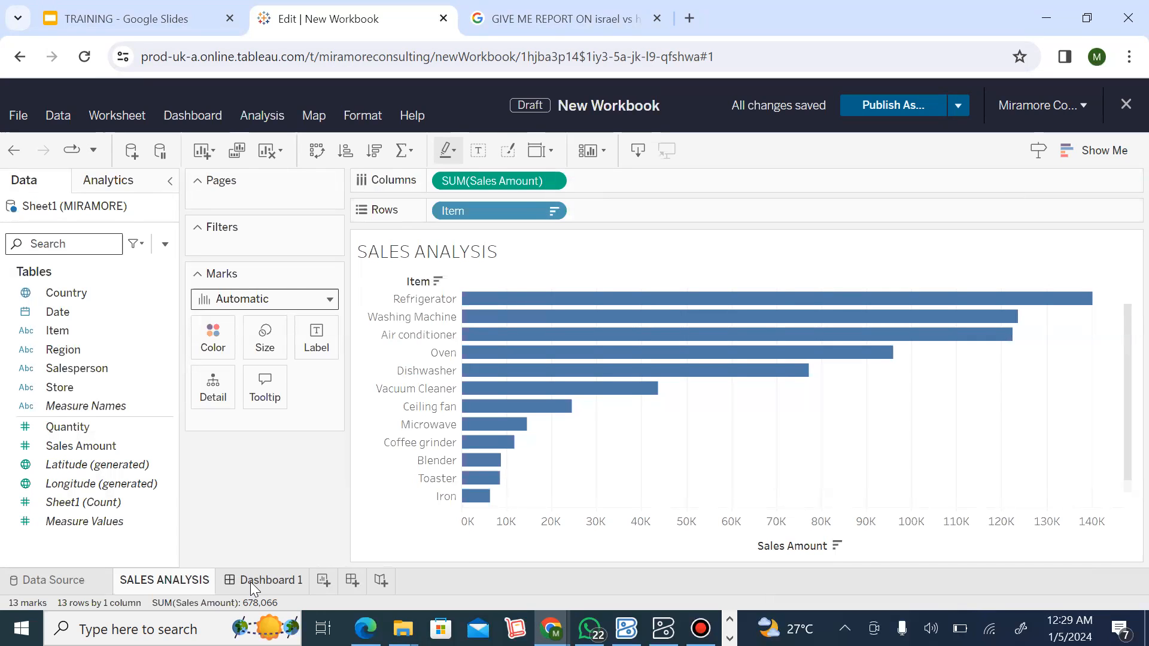
click(250, 582)
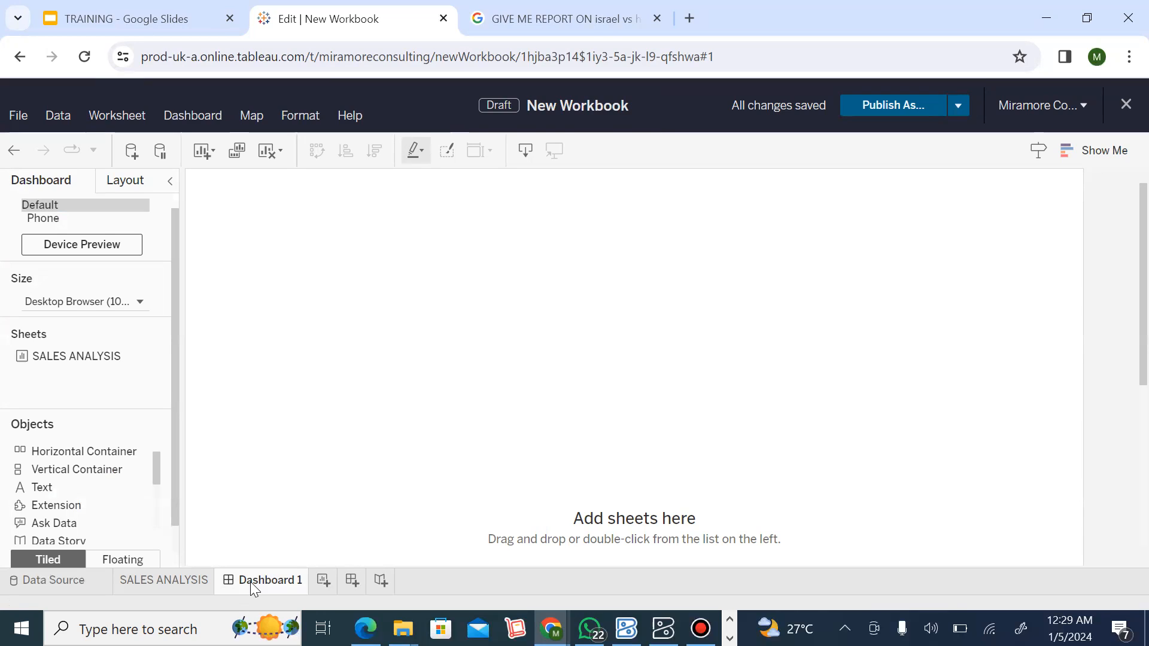
- Convert the bar chart on the SALES ANALYSIS worksheet into a treemap
click(191, 579)
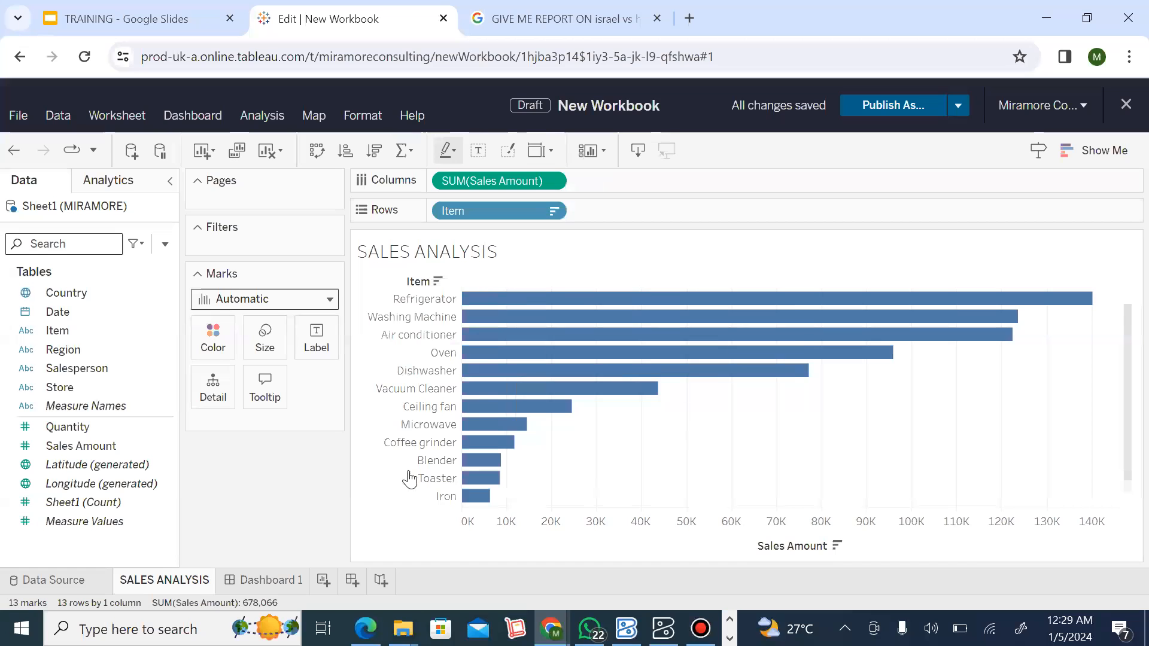
click(1100, 150)
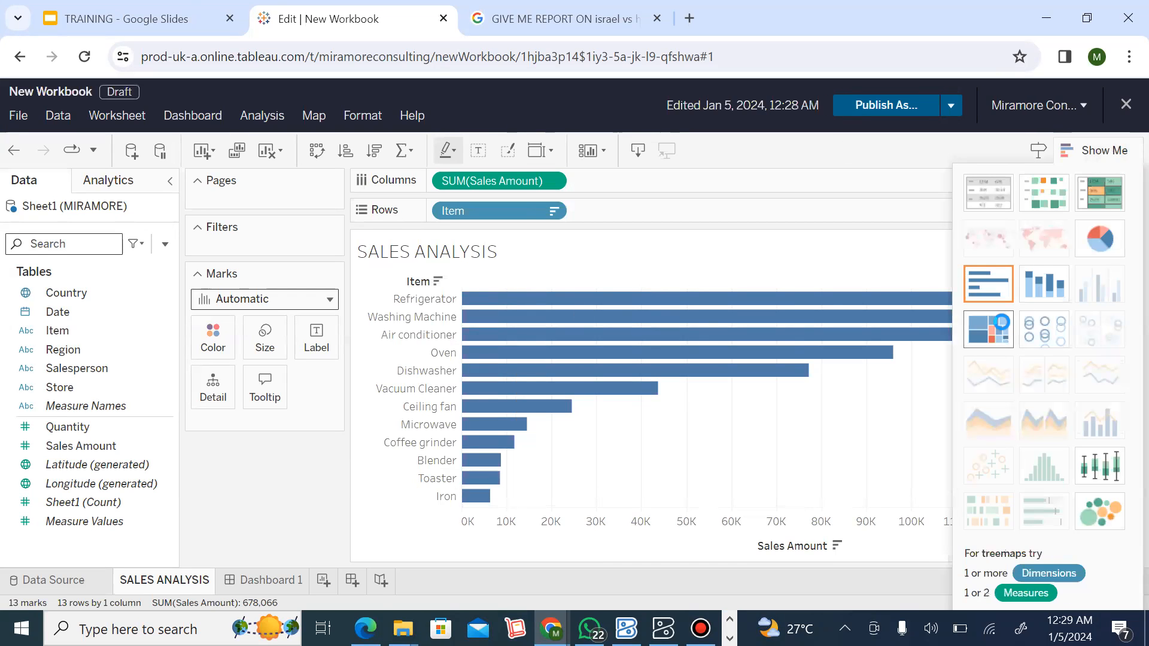
click(1001, 322)
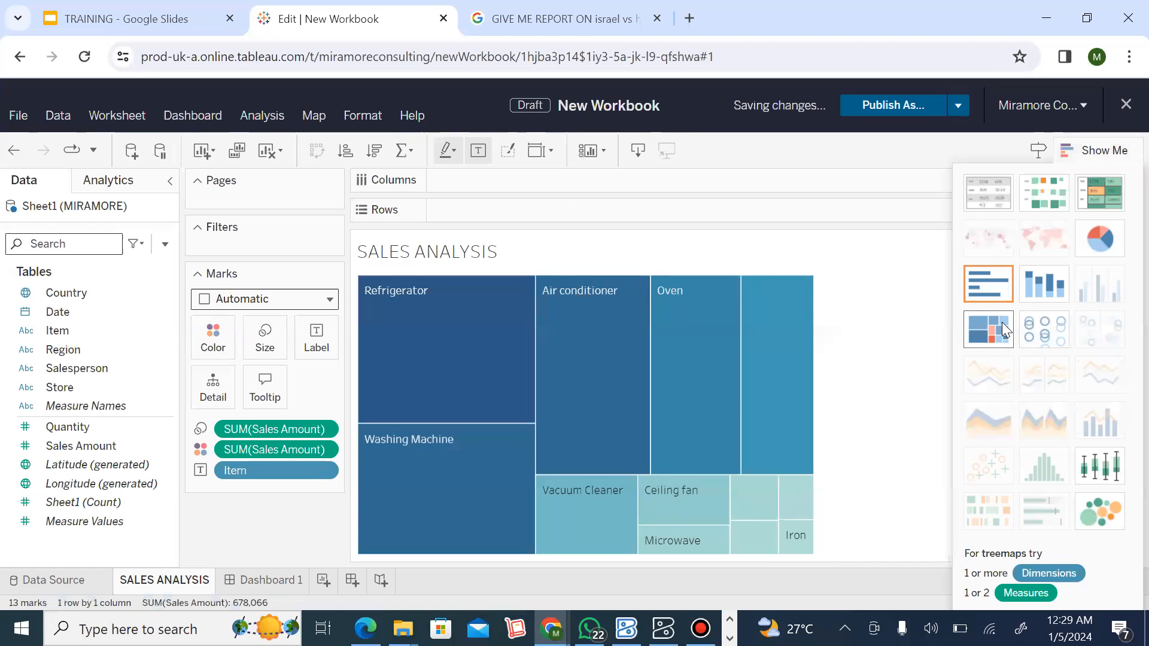
mouse_move(697, 490)
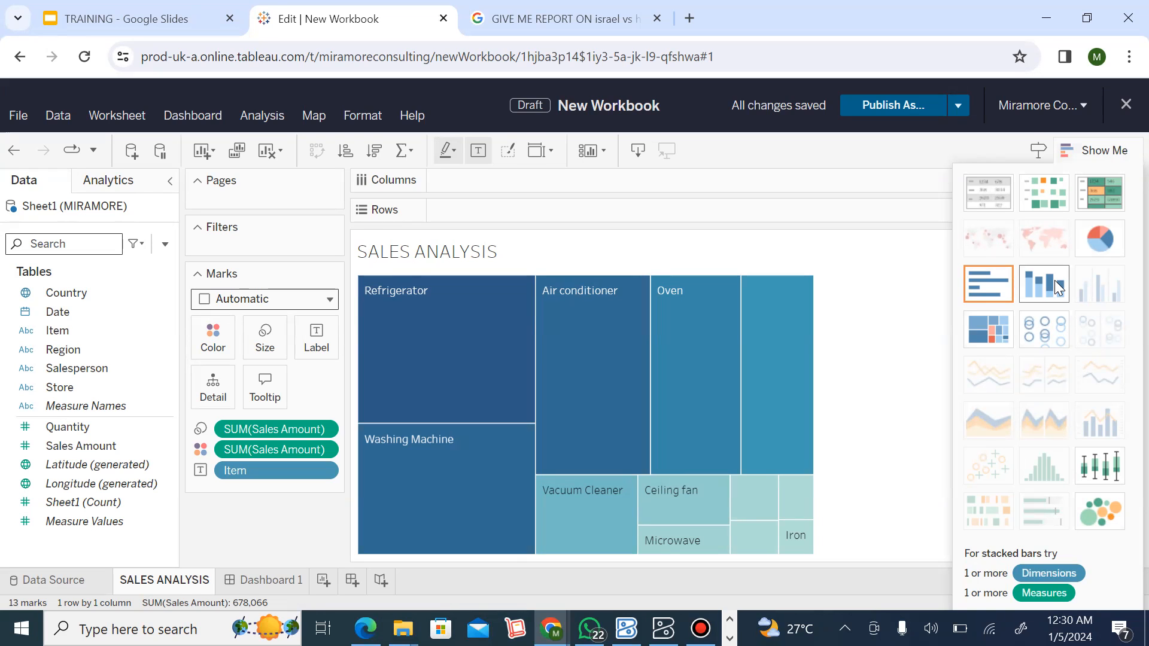
- Place the SALES ANALYSIS sheet on Dashboard 1
click(272, 588)
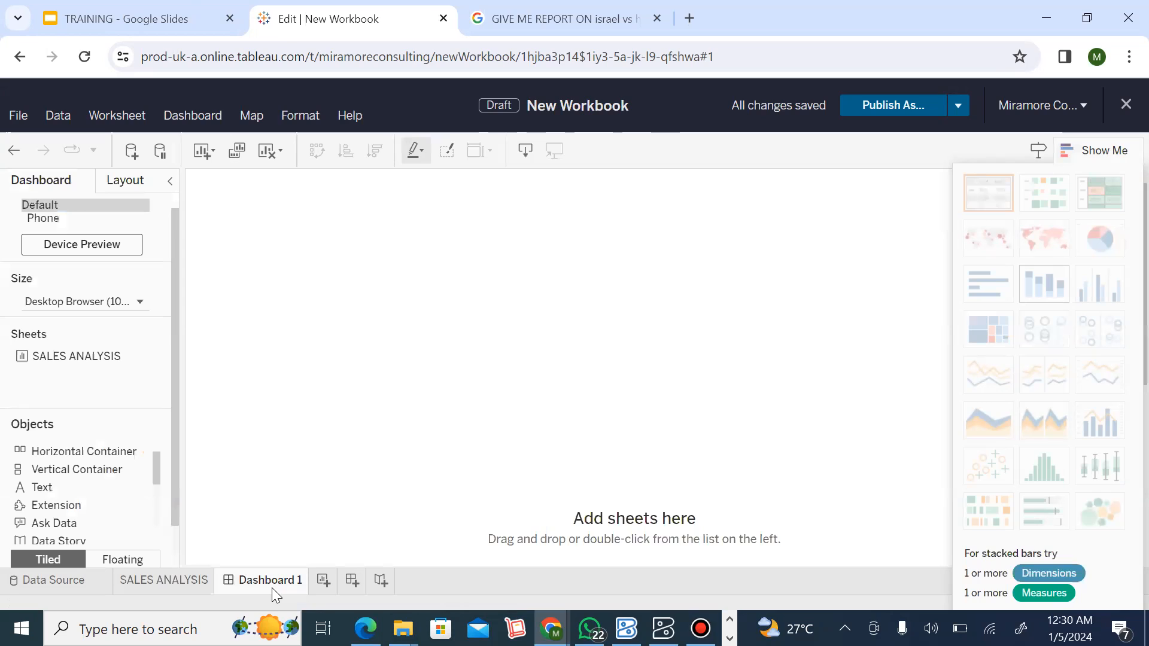
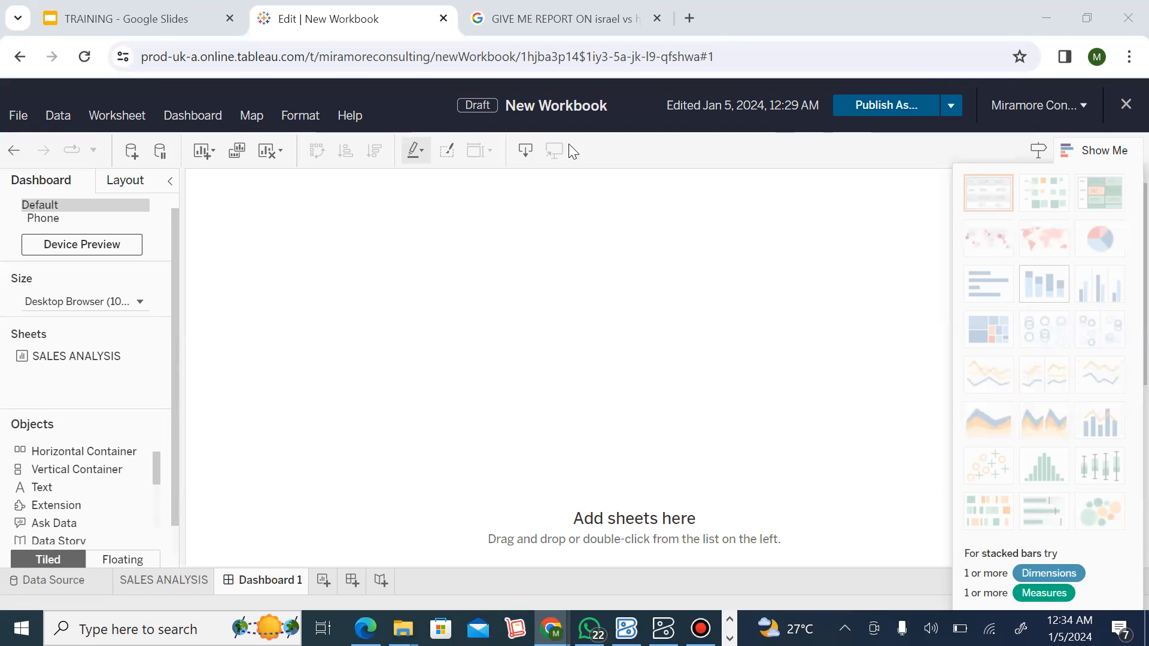
click(61, 357)
drag(221, 362, 361, 370)
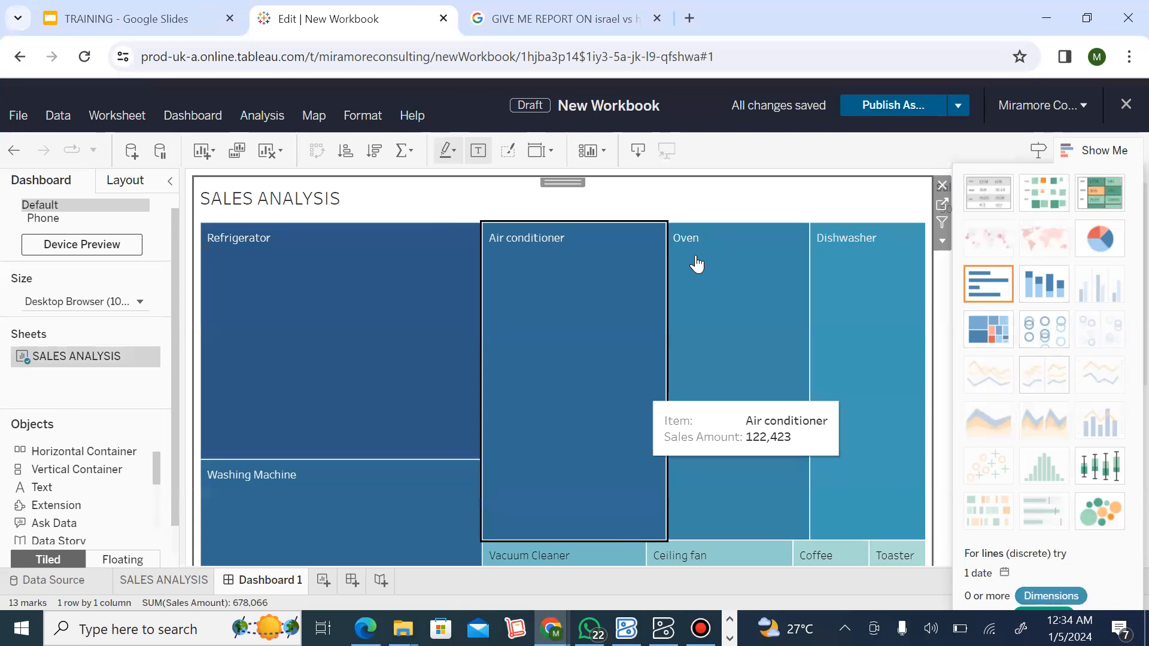
- Highlight the Air conditioner, Oven and Refrigerator blocks one after another in the dashboard's treemap
click(495, 342)
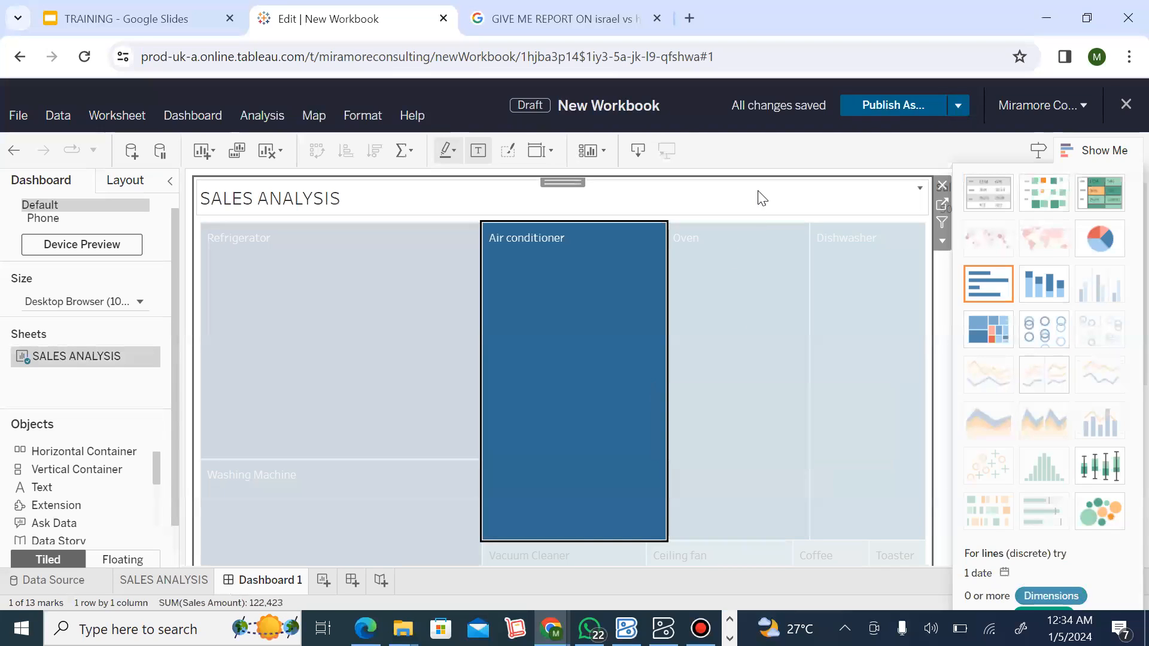
click(755, 238)
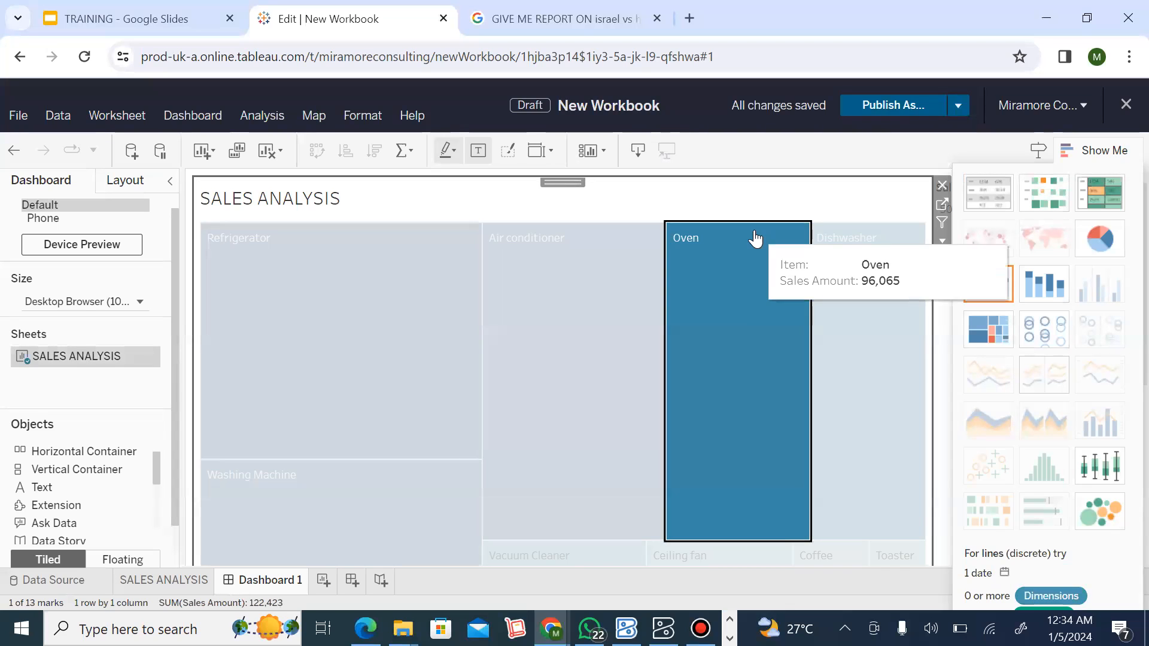
click(377, 236)
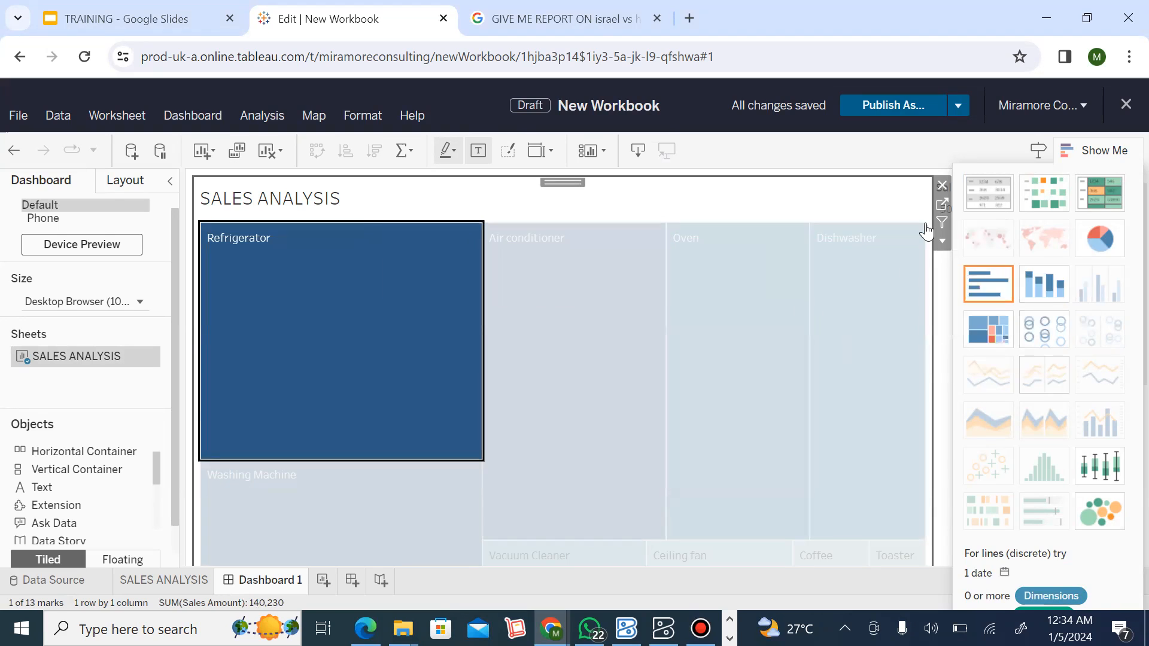
- Change the dashboard's SALES ANALYSIS view to a text table and minimize the file window covering it
click(989, 189)
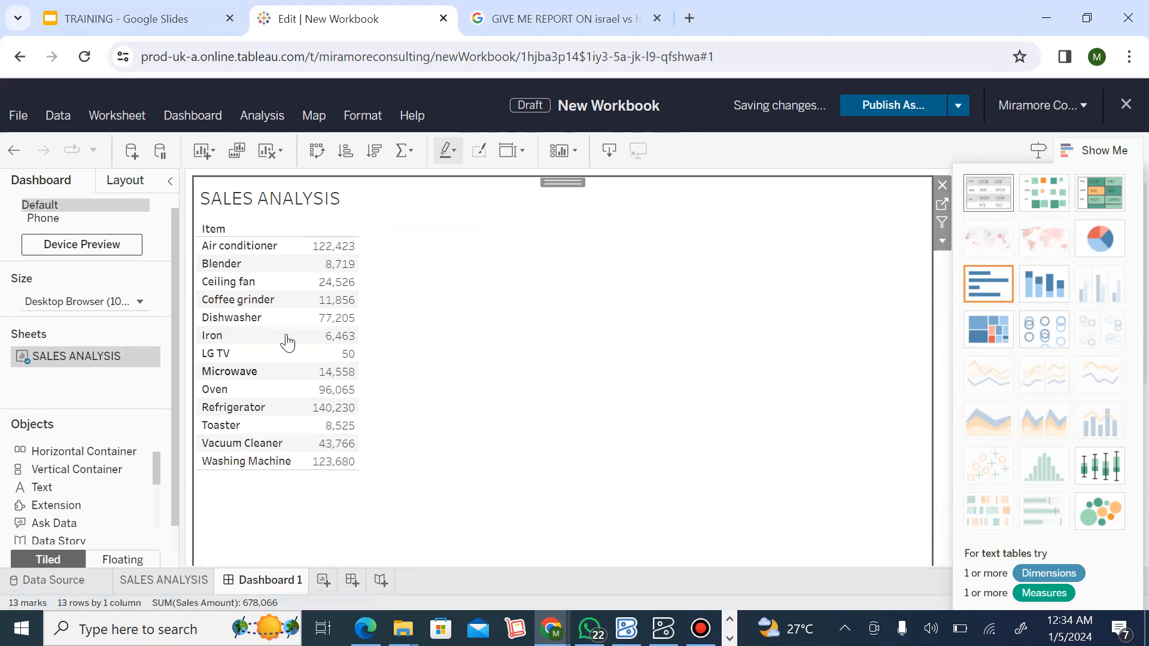
mouse_move(365, 628)
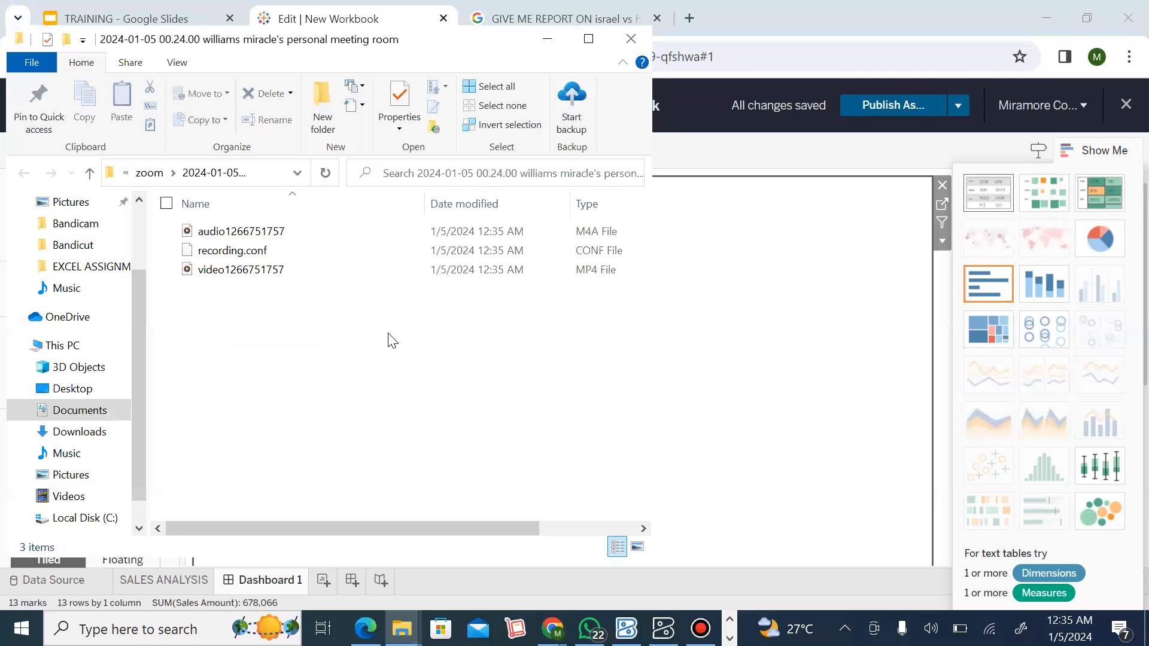
click(551, 35)
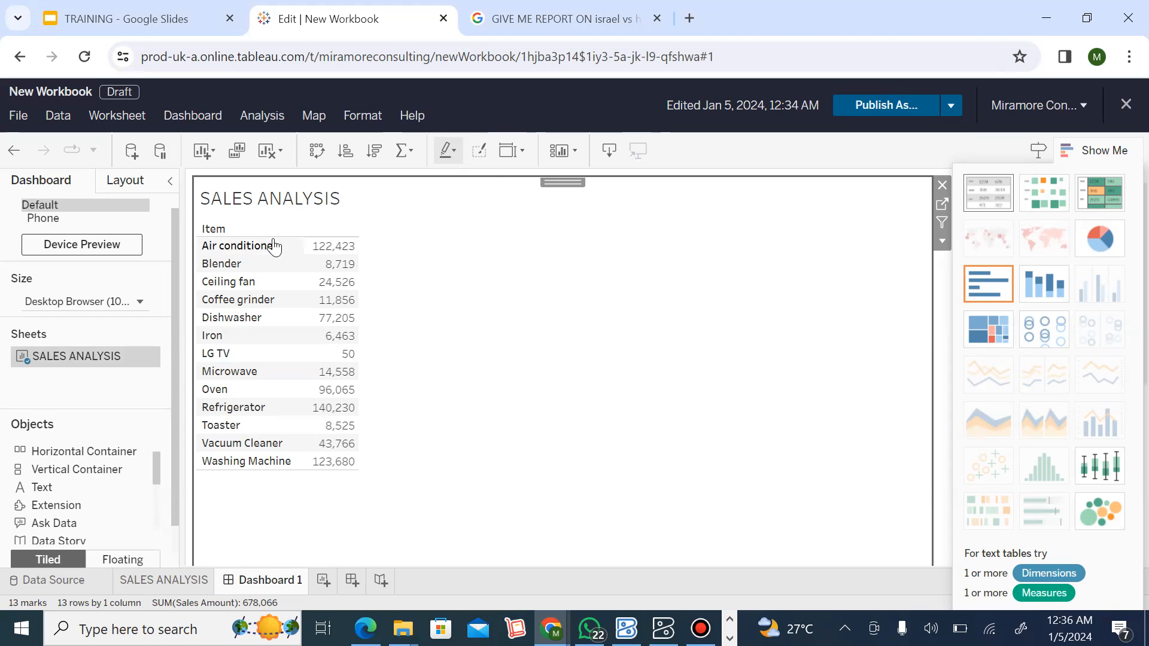
- Look at the TRAINING slides, return to the Tableau workbook, and close the Google search page
click(115, 24)
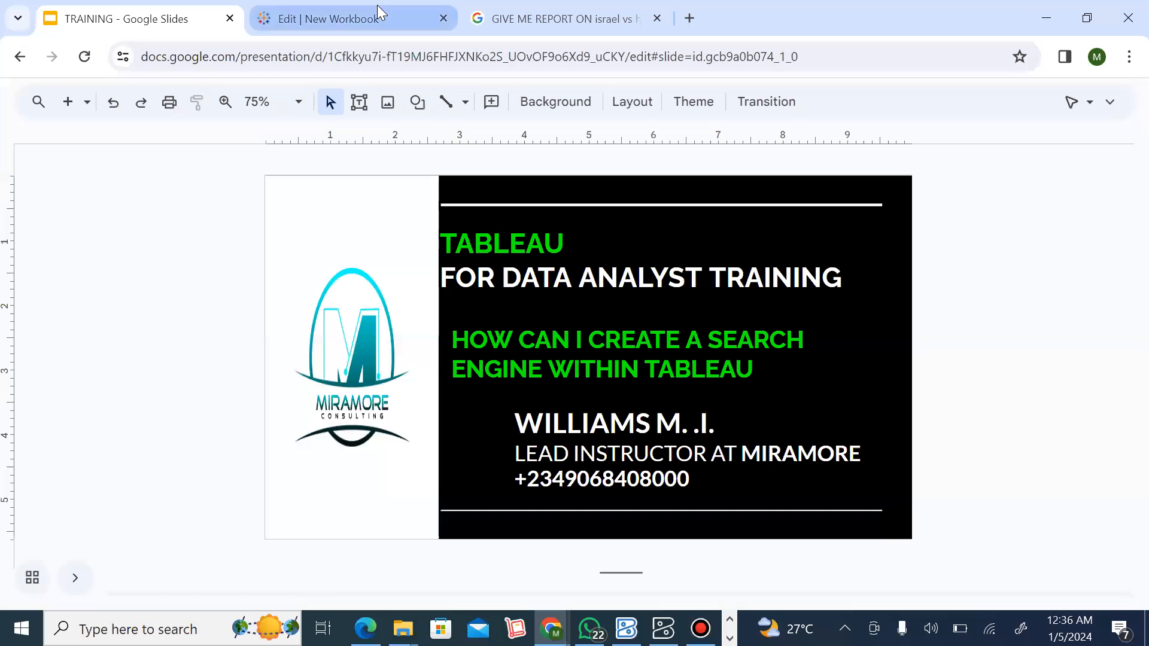
click(381, 19)
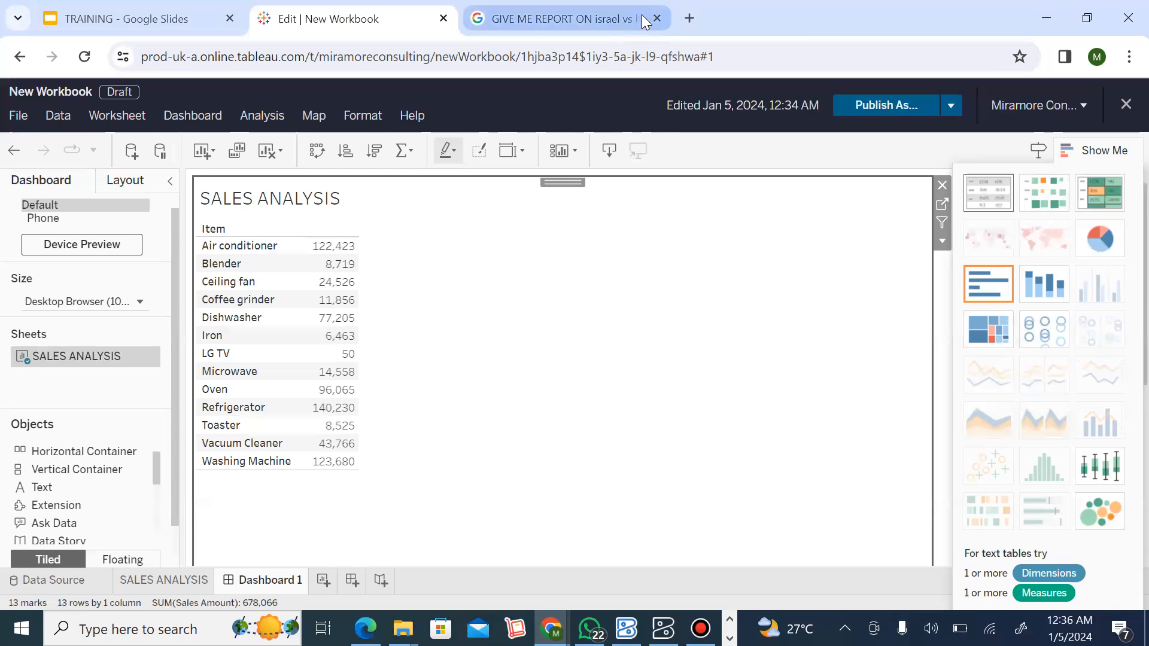
click(656, 19)
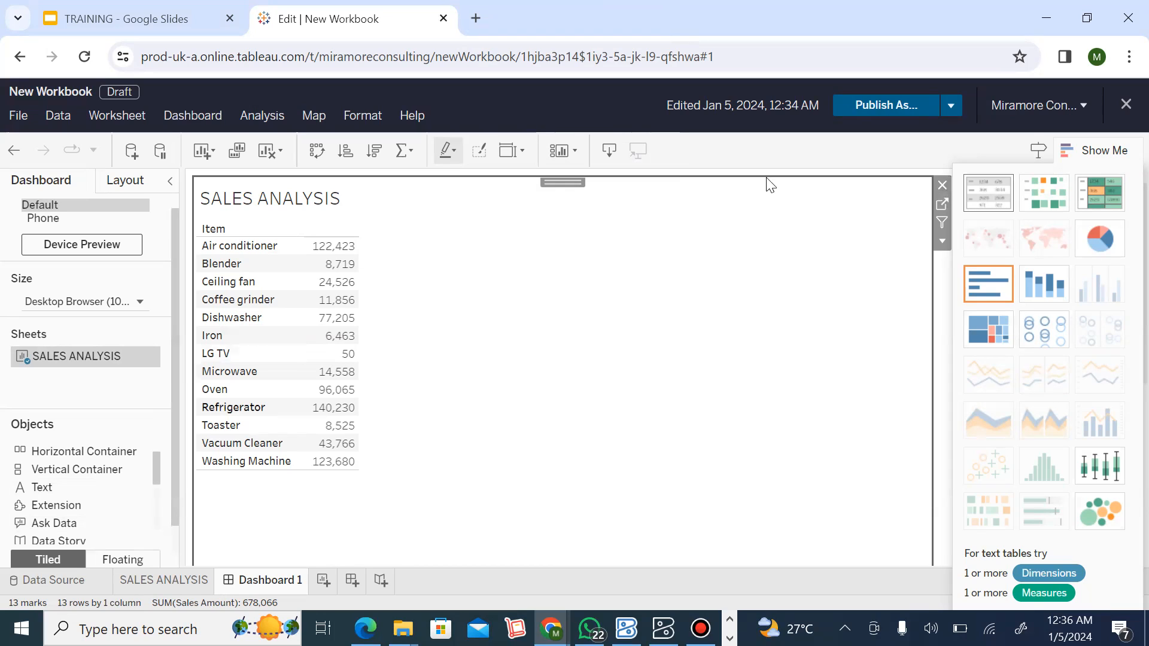
- Add an Item filter for the SALES ANALYSIS view to the dashboard and open the filter's options
click(1121, 160)
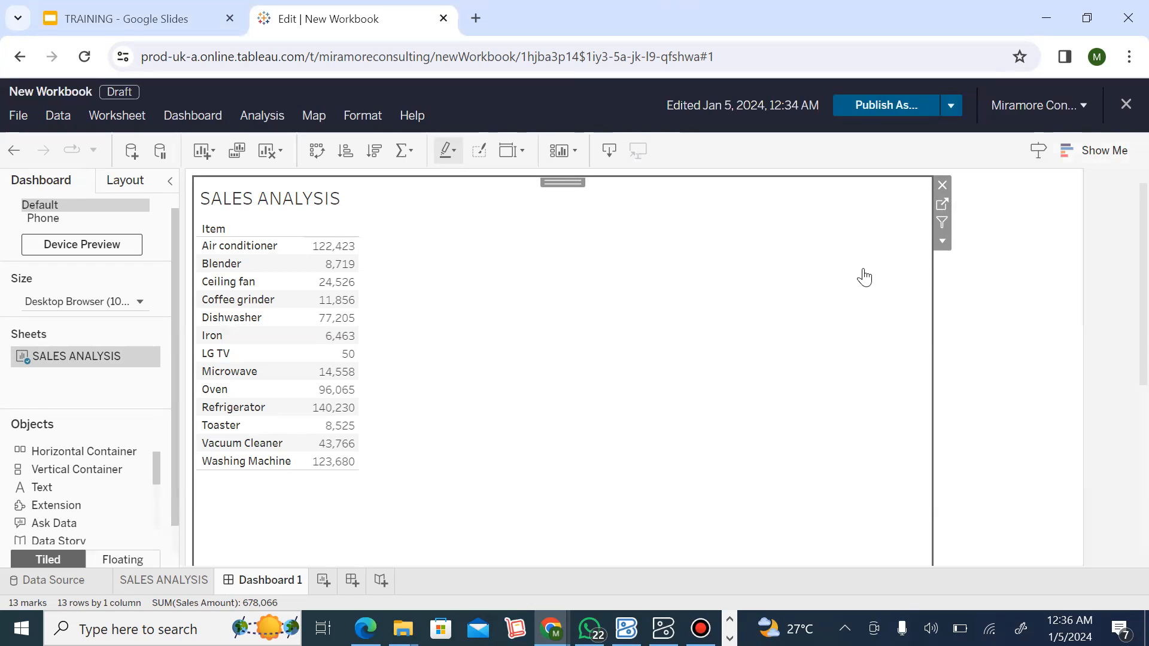
click(943, 239)
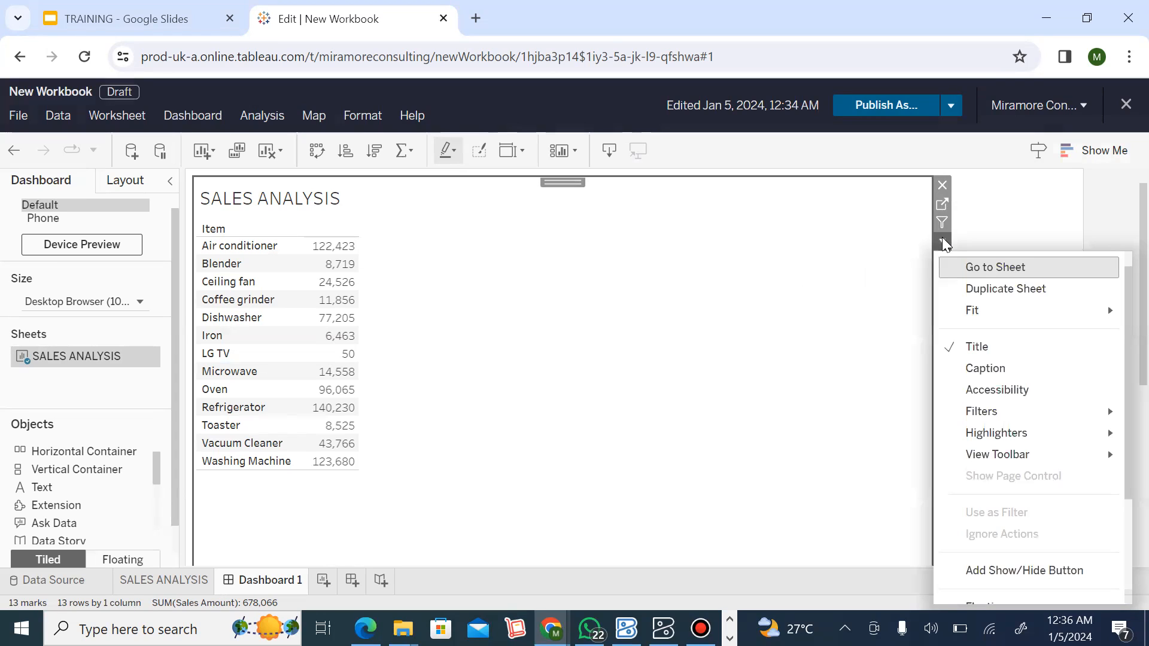
mouse_move(999, 413)
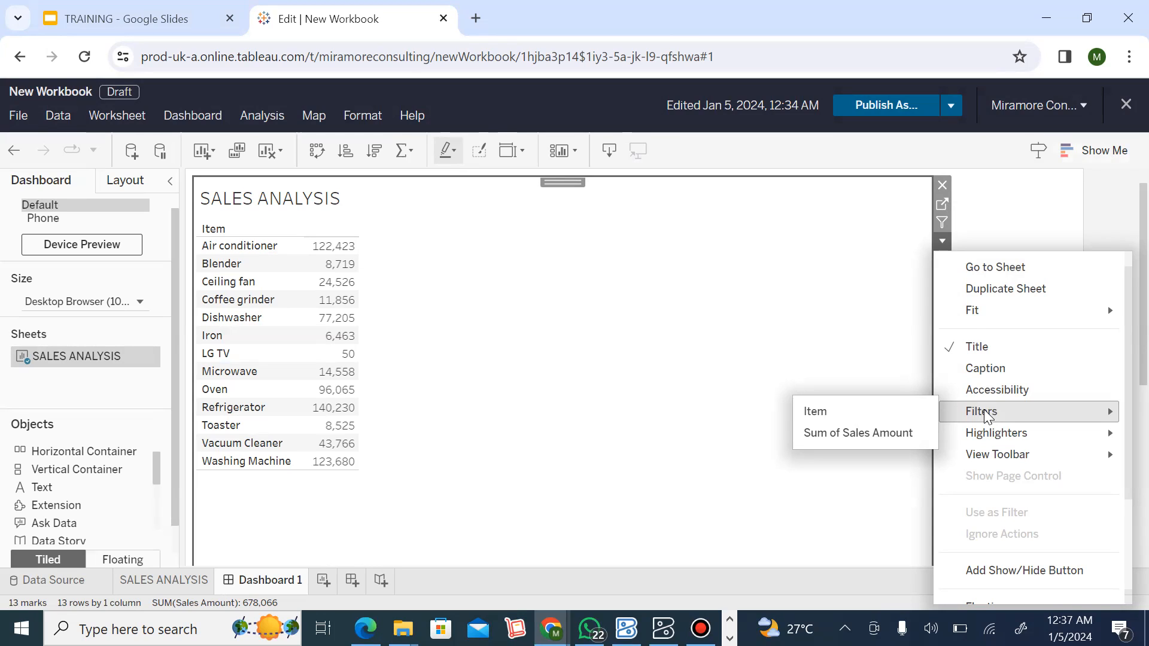
click(904, 413)
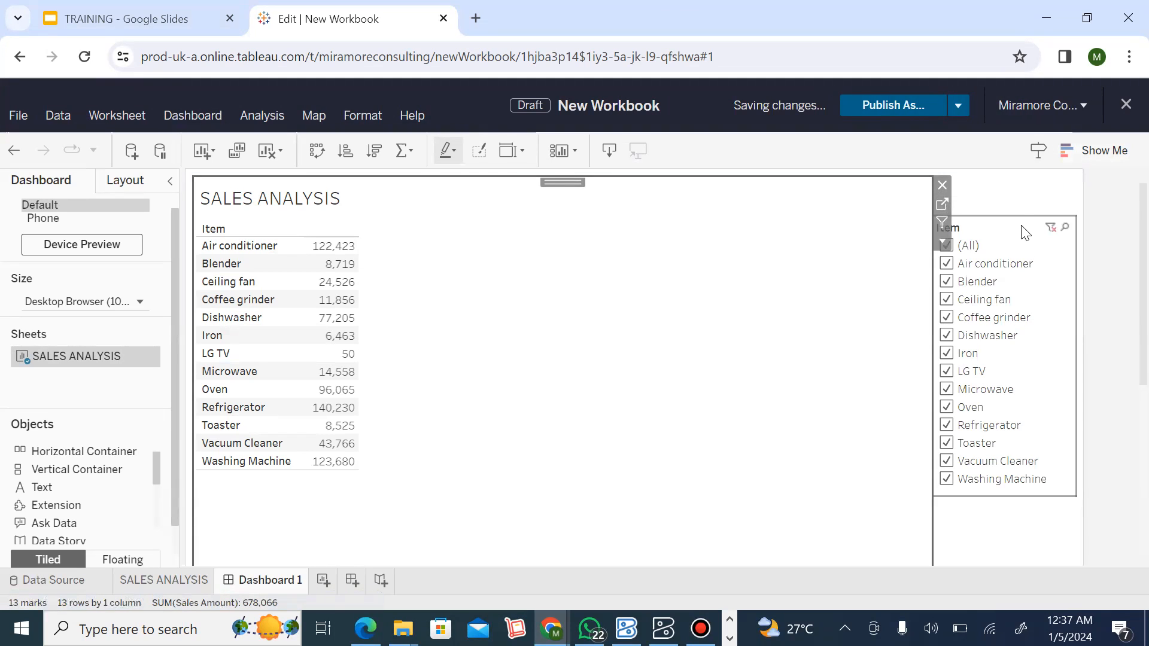
right_click(1068, 284)
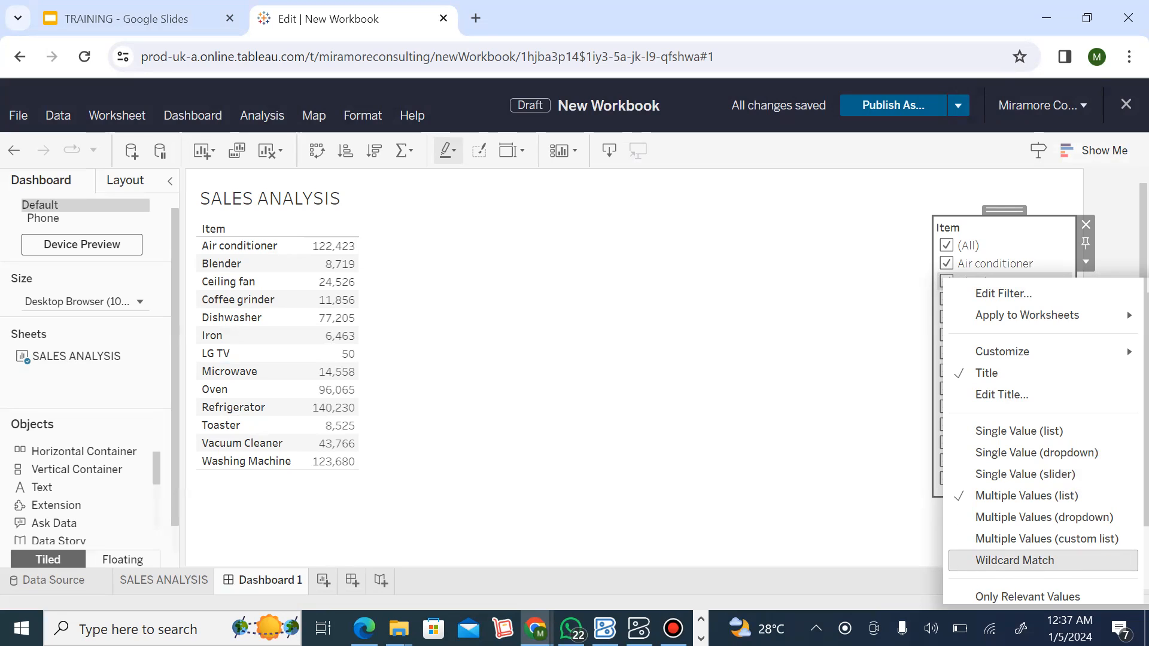
- Switch to MySQL Workbench, query only the department column of federalministry.ministryexpenditure, and minimize the window to return to the dashboard
click(701, 639)
click(549, 628)
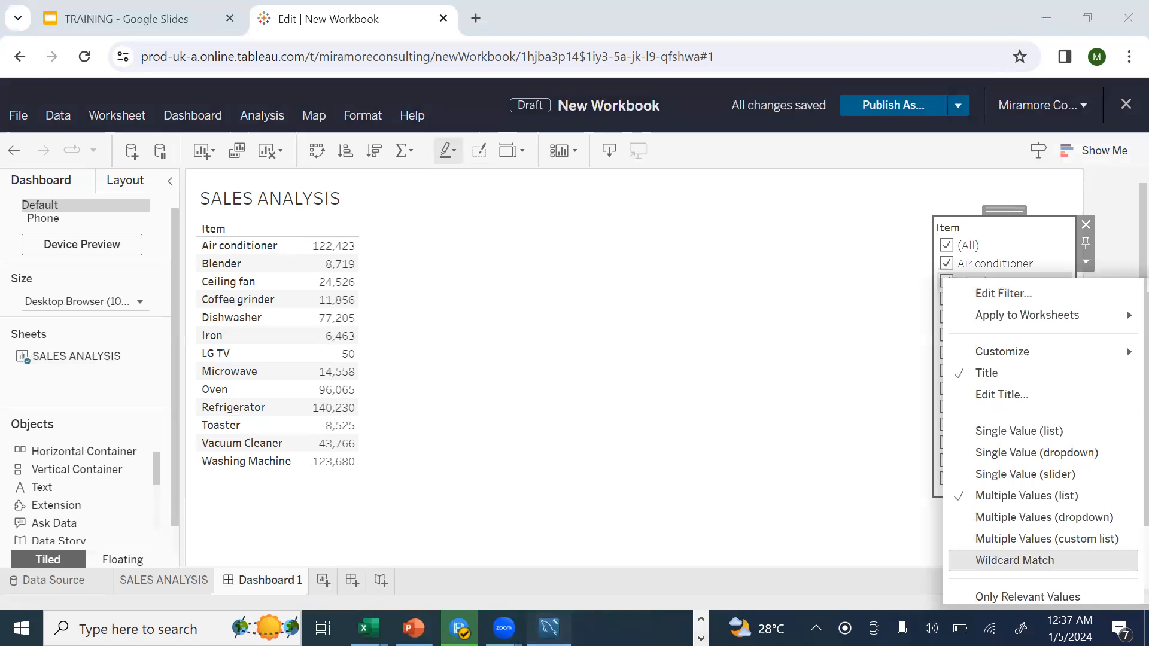
double_click(301, 150)
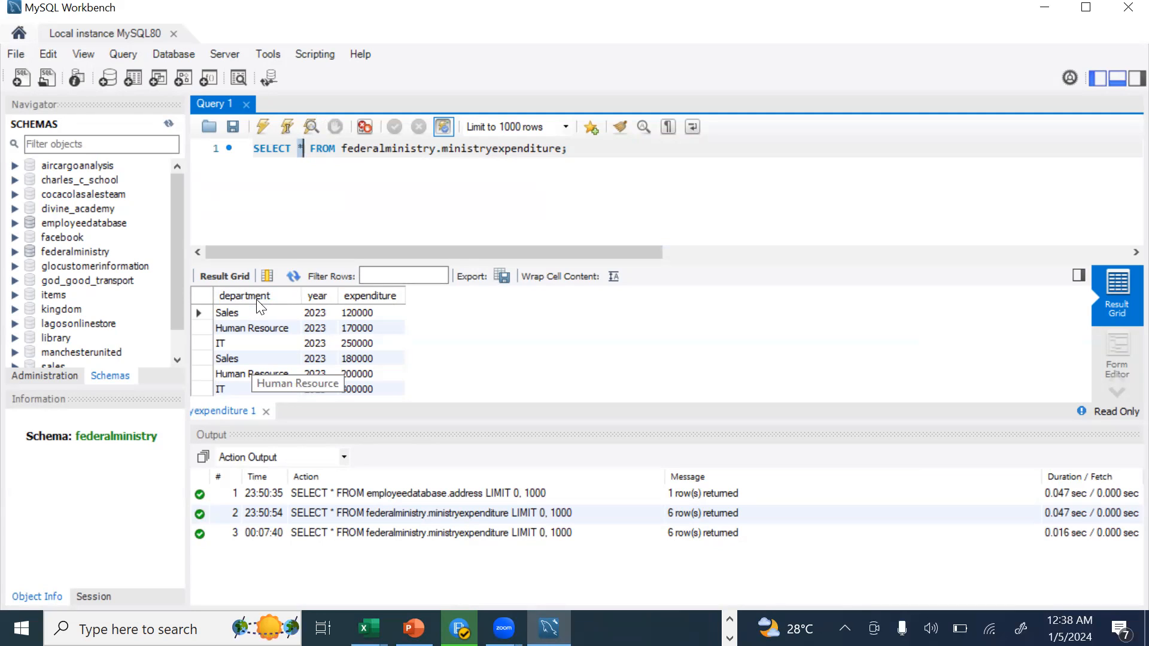
key(Delete)
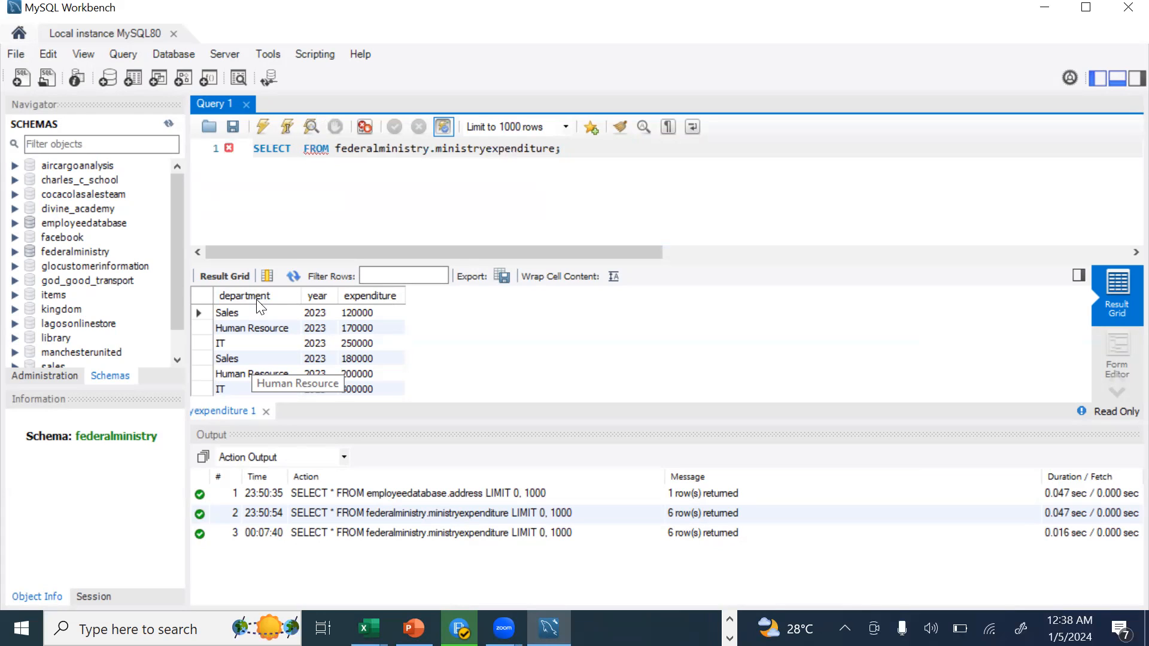
text(DE)
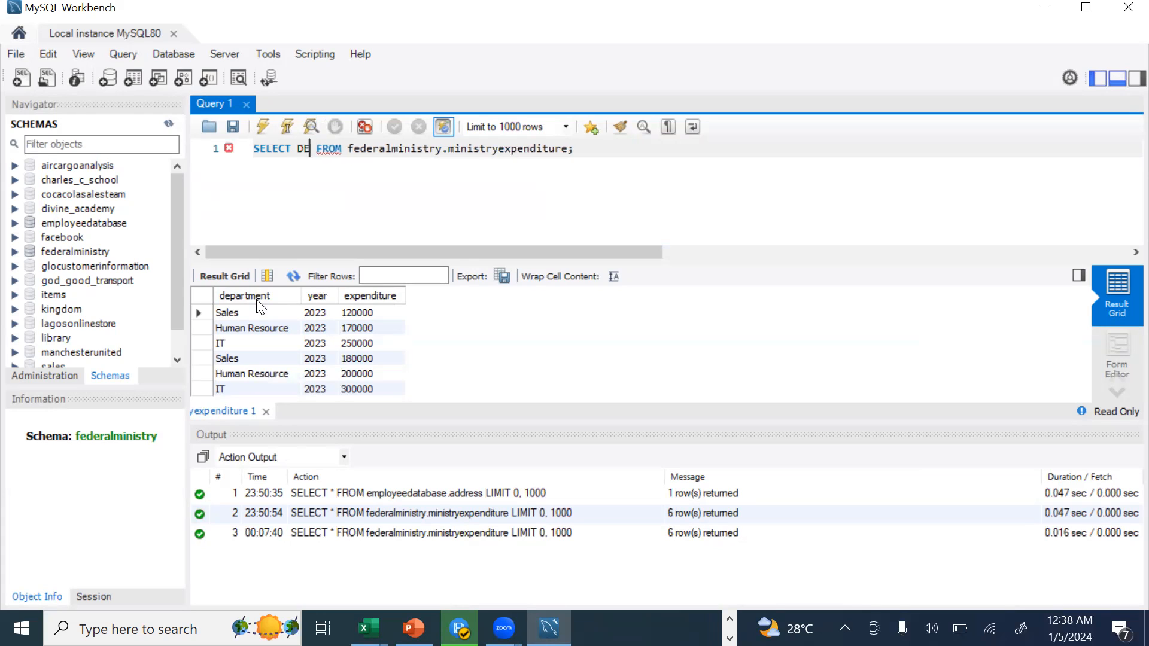
text(P)
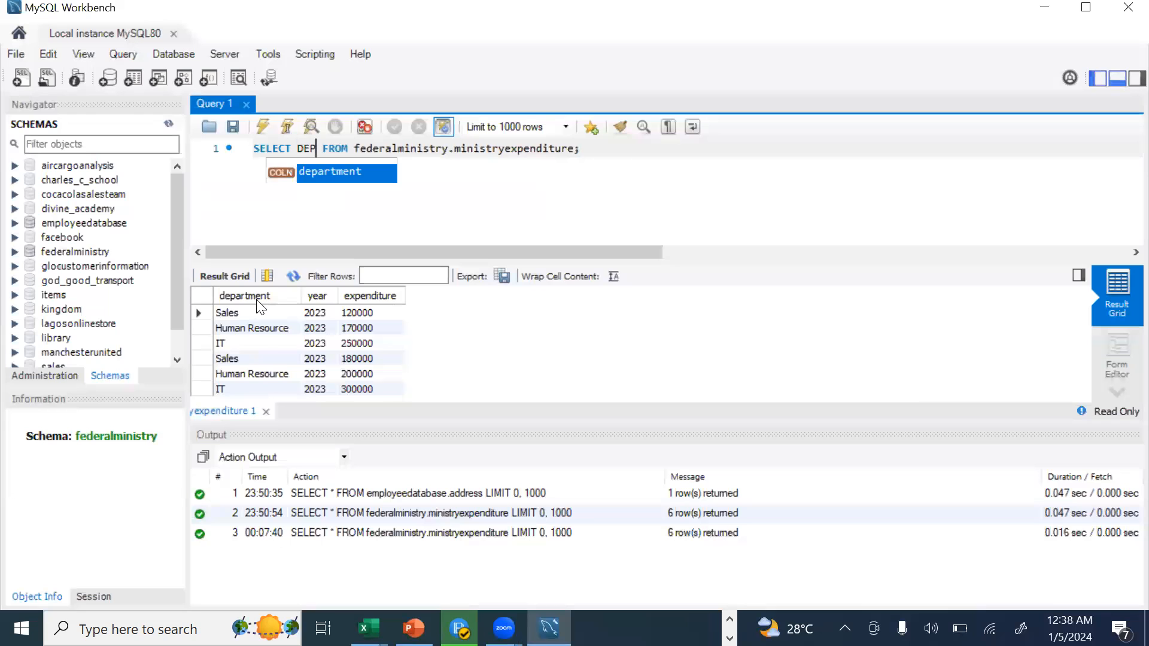
key(Return)
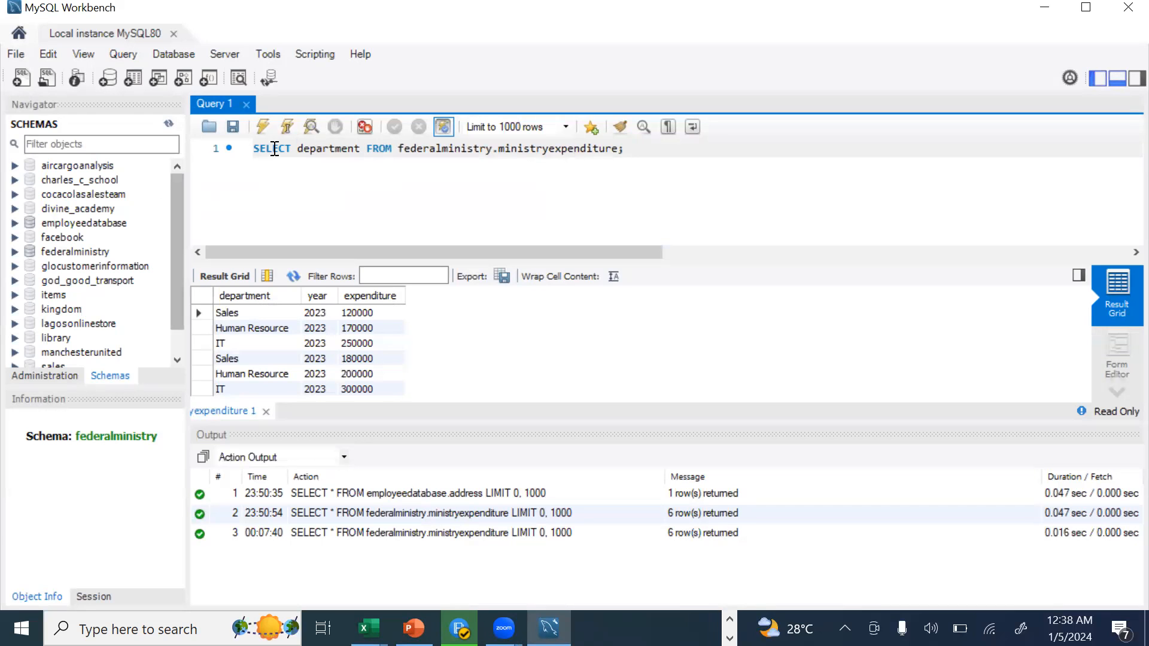
click(286, 130)
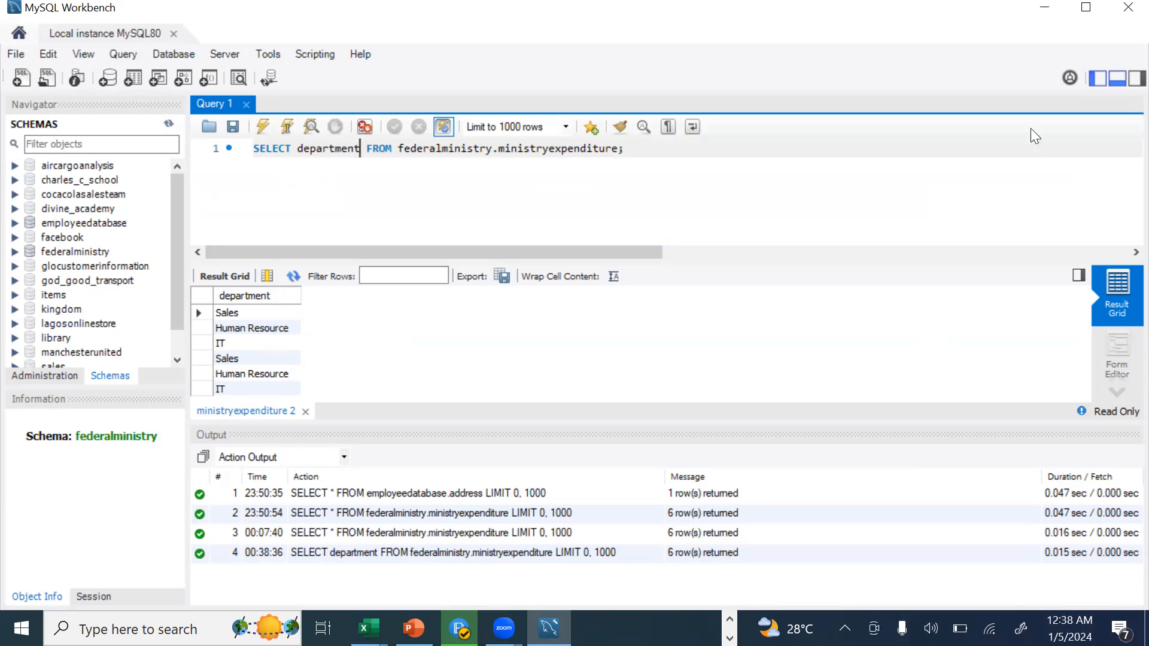
click(1045, 9)
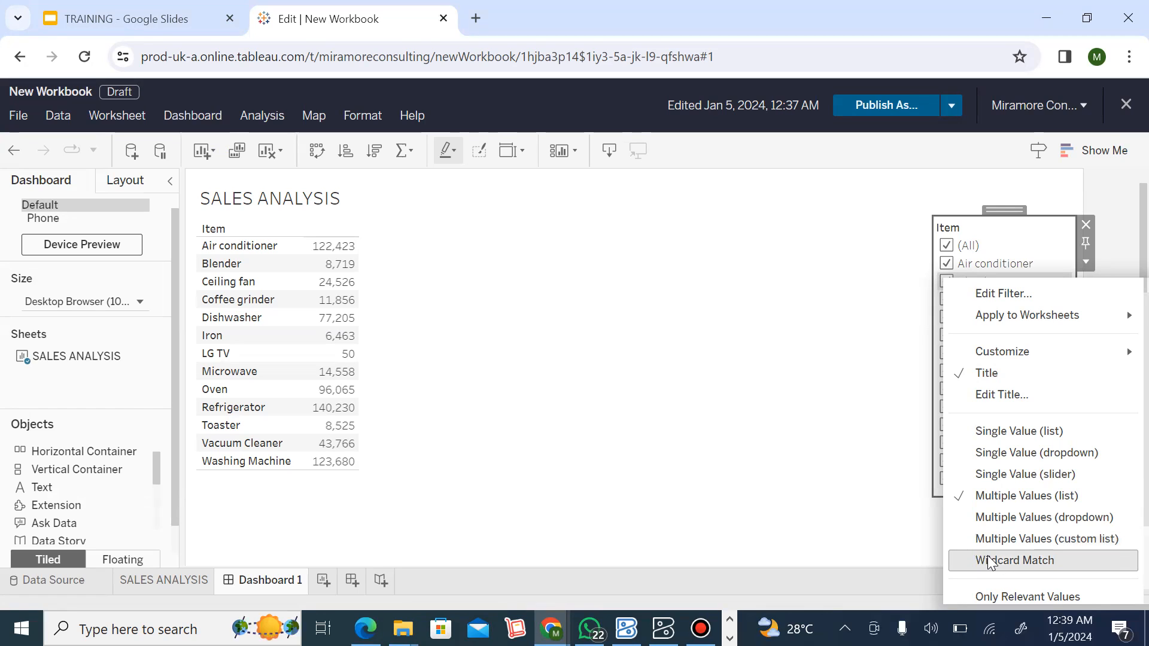
- Change the Item filter to Wildcard Match and search it for AIR CONDITIONER
click(1057, 562)
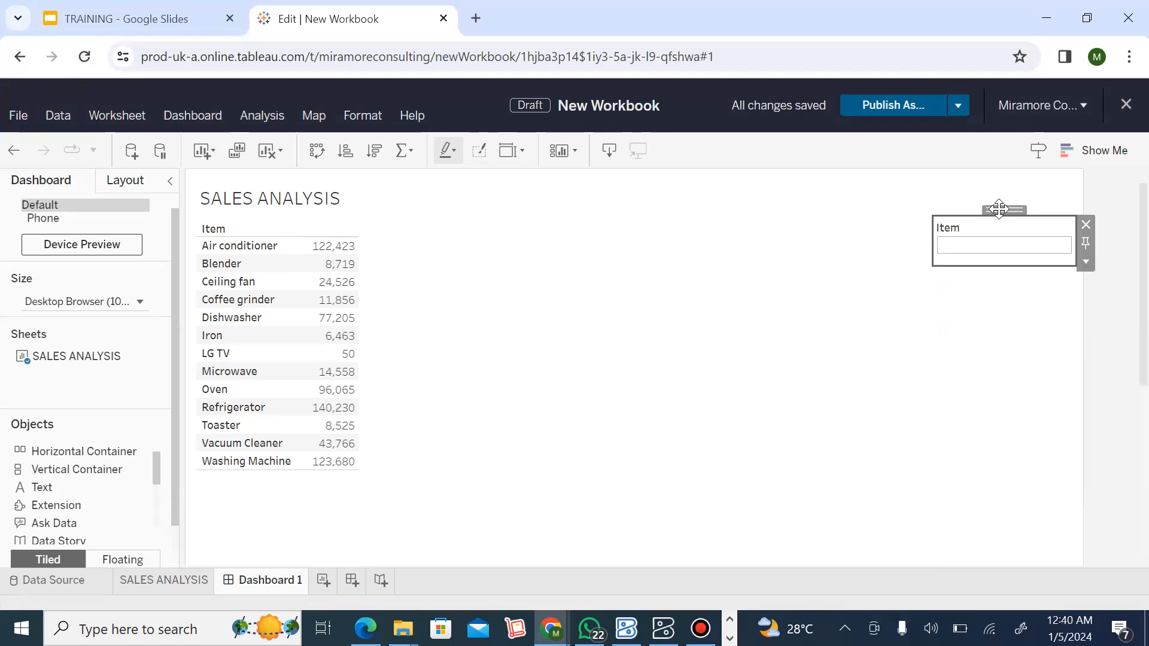
click(998, 240)
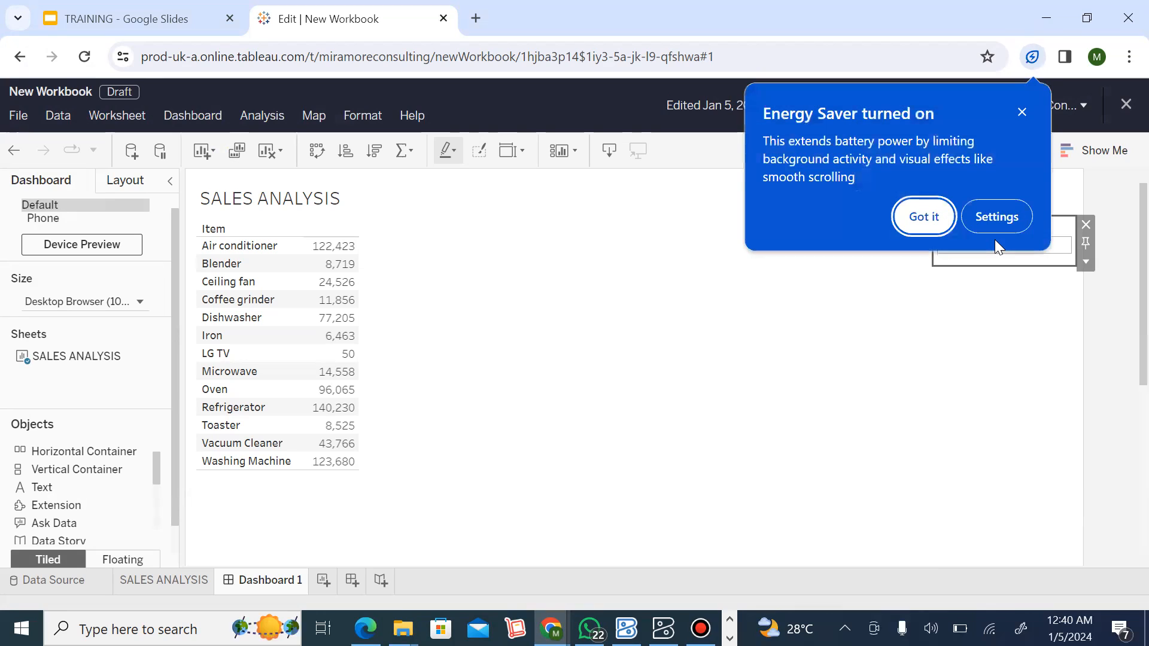
click(1022, 113)
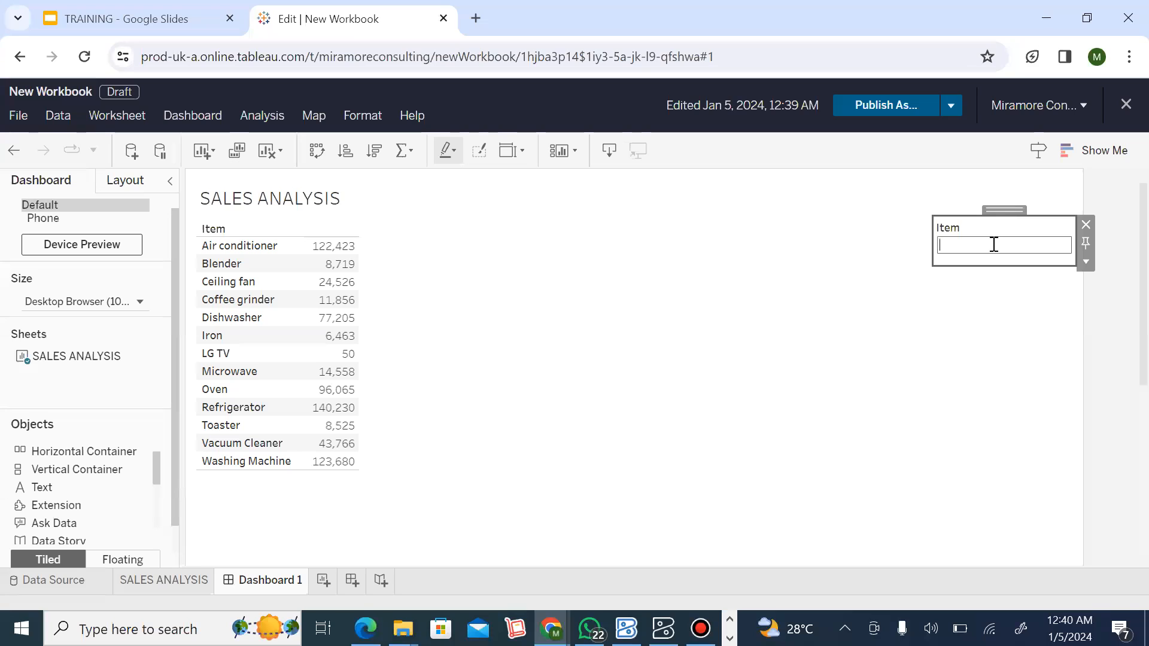
text(AIR CONDITIONER)
key(Return)
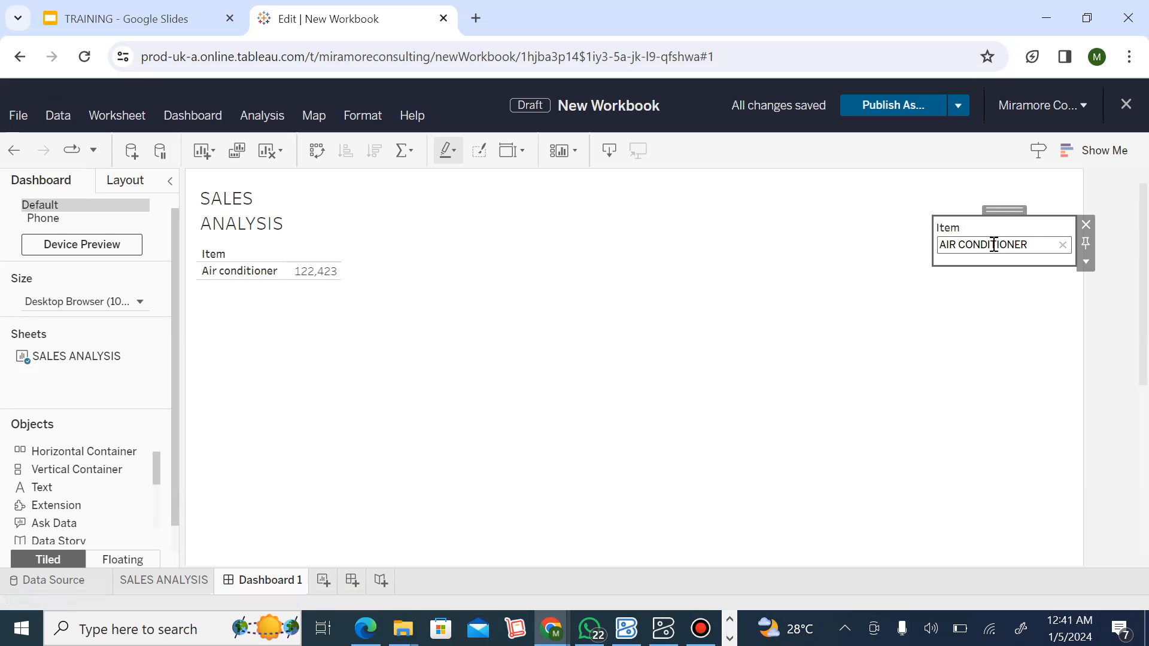
- Replace the Item filter's search text with IRON and apply it
drag(1030, 248, 897, 256)
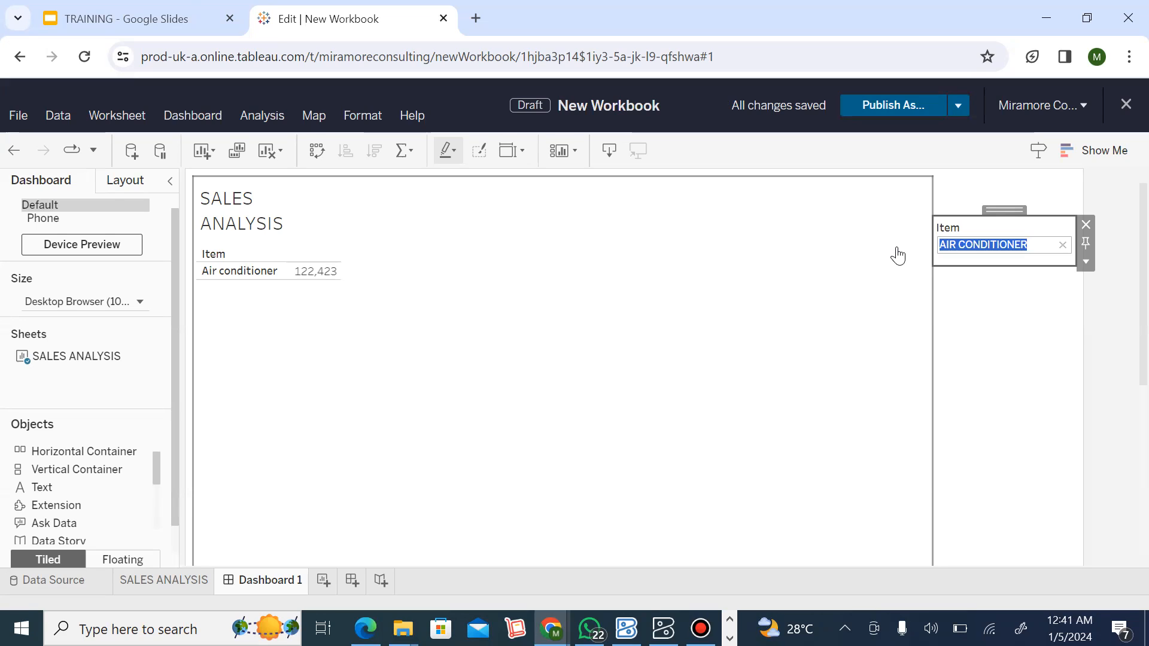
key(BackSpace)
text(IRON)
key(Return)
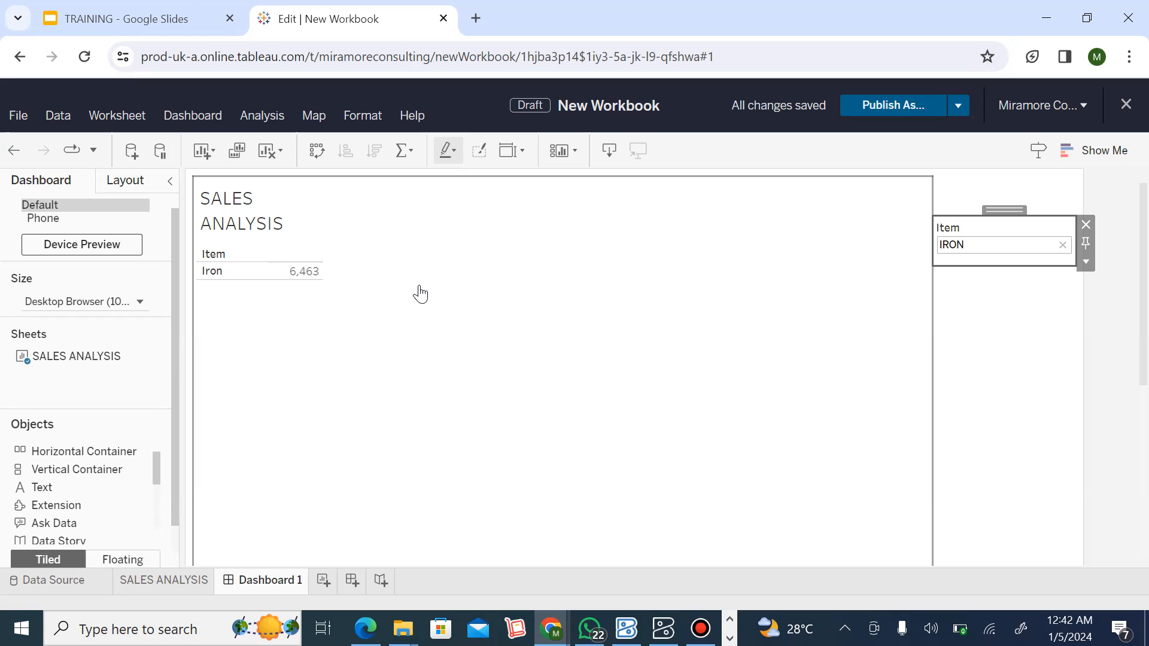
- Replace the Item filter's search text with OVEN, apply it, and reposition the filter on the dashboard
click(1010, 250)
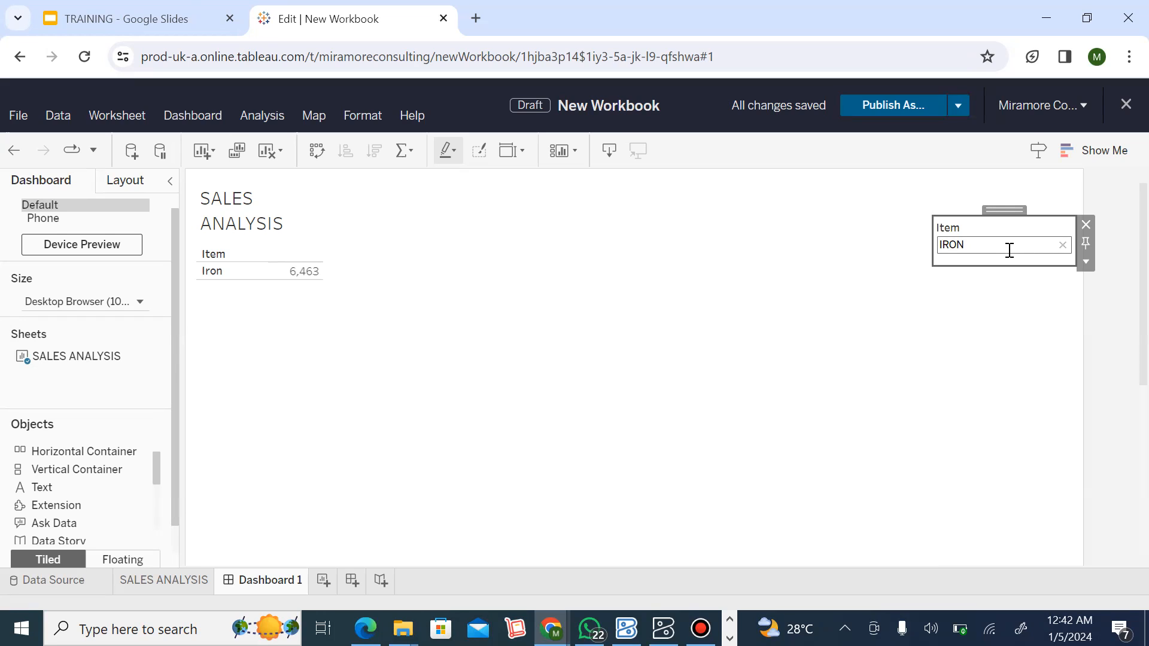
click(1063, 246)
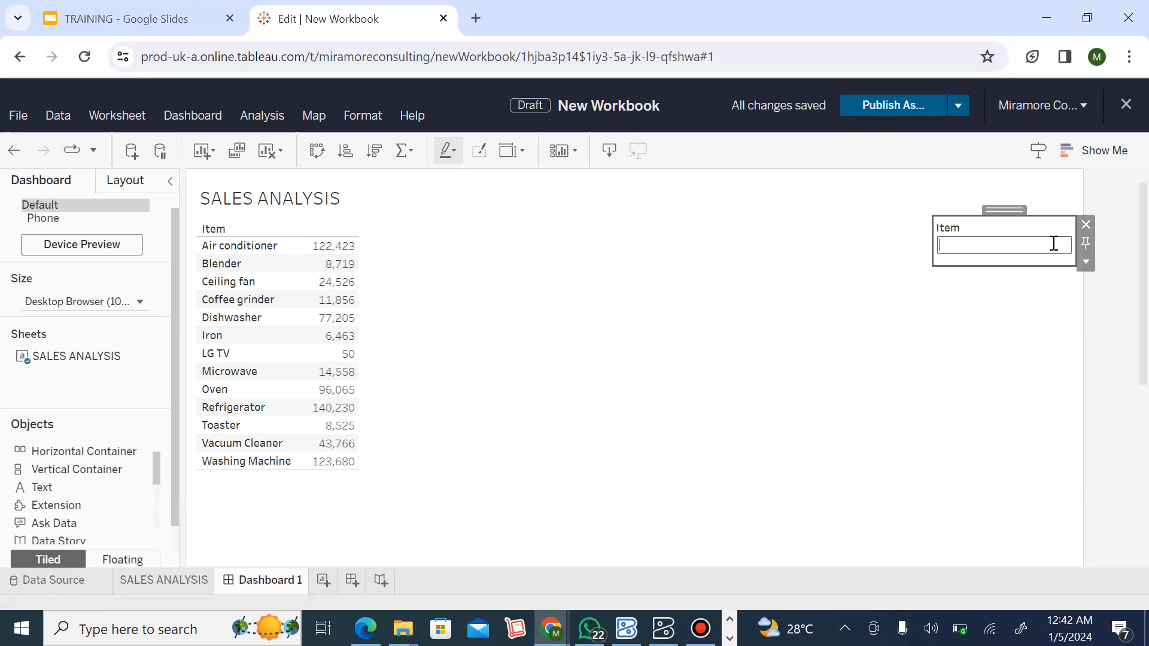
text(OVEN)
key(Return)
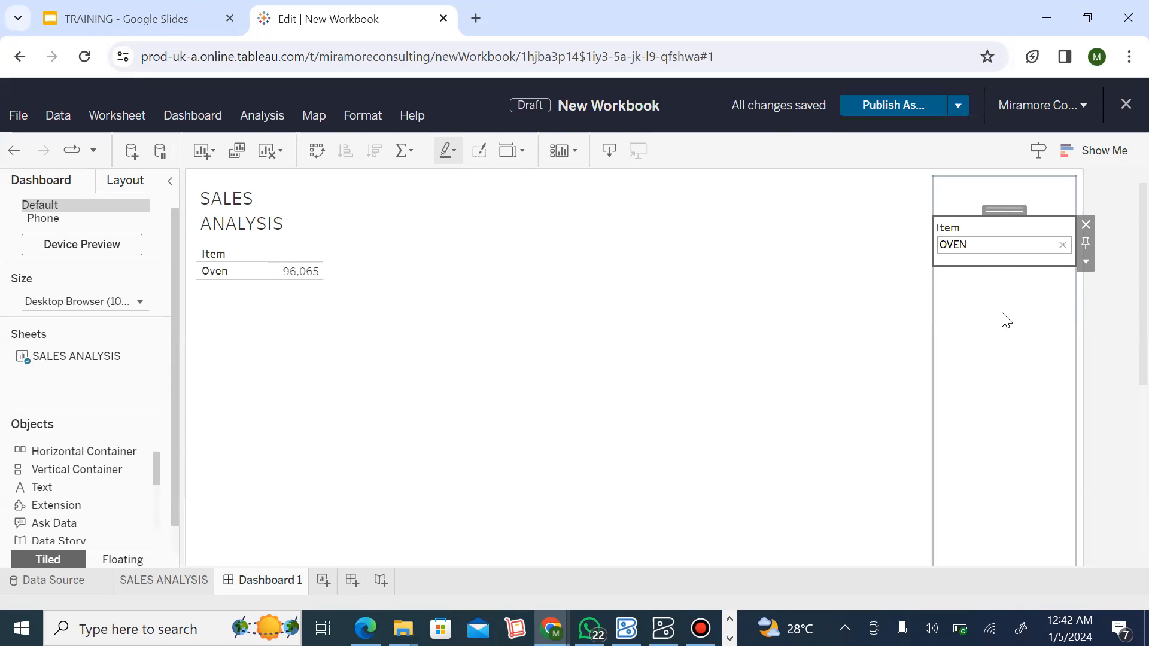
drag(996, 210, 690, 192)
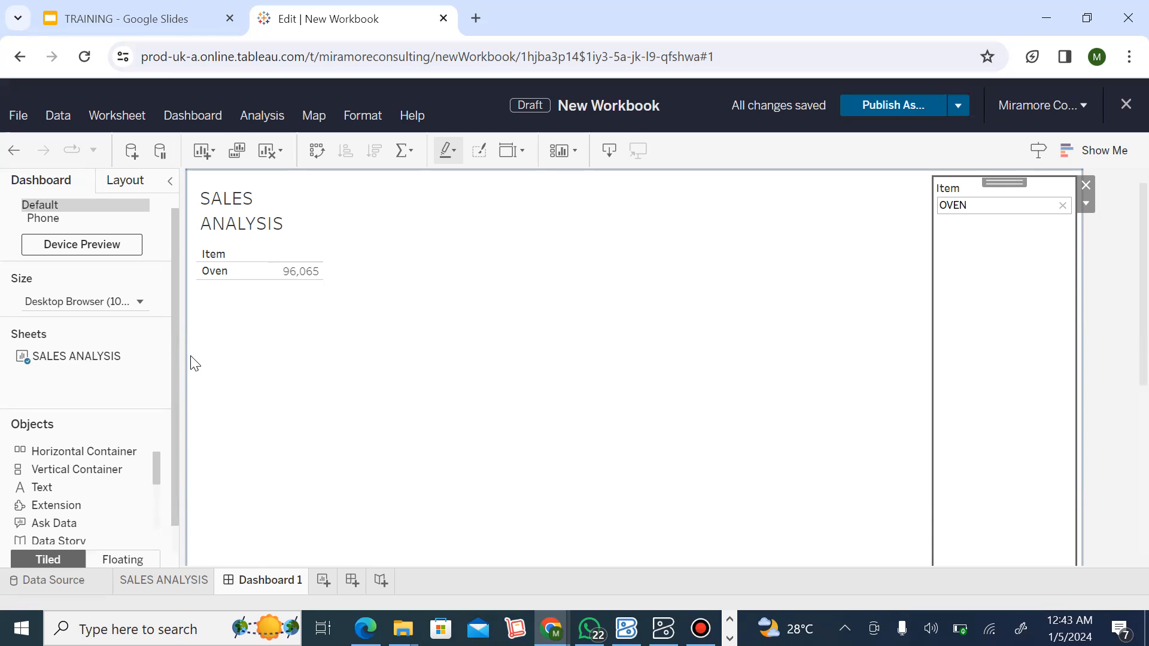
- Try partial matches in the Item filter by searching for the letter A, followed by the letter D
double_click(965, 209)
key(BackSpace)
text(A)
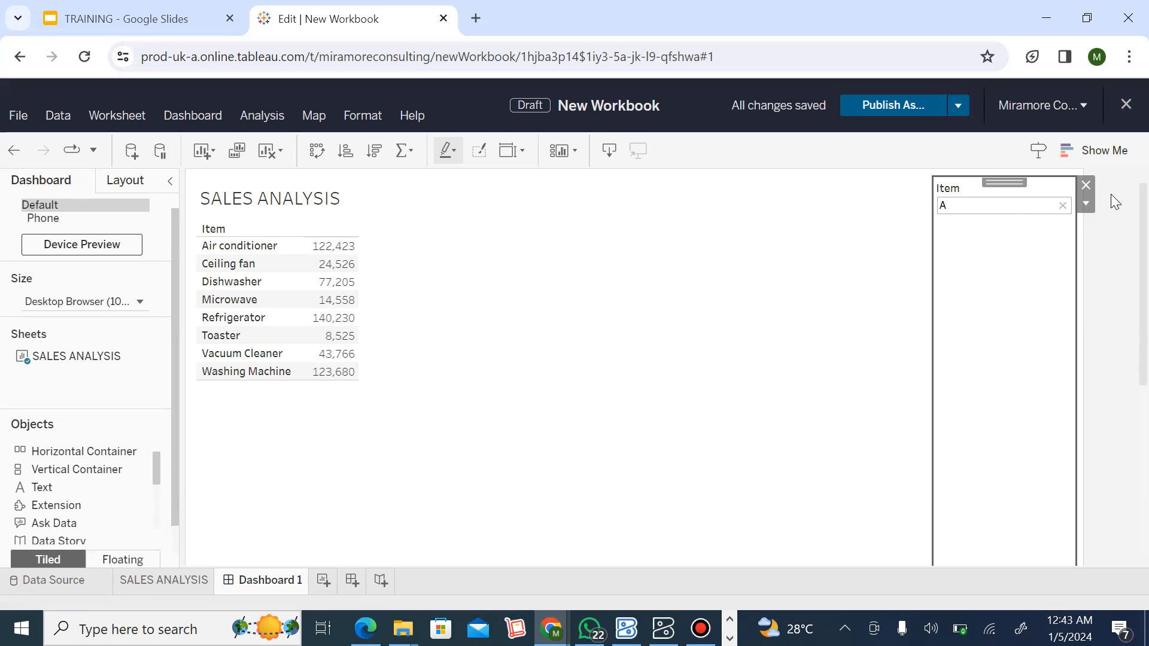
double_click(1029, 203)
text(D)
key(Return)
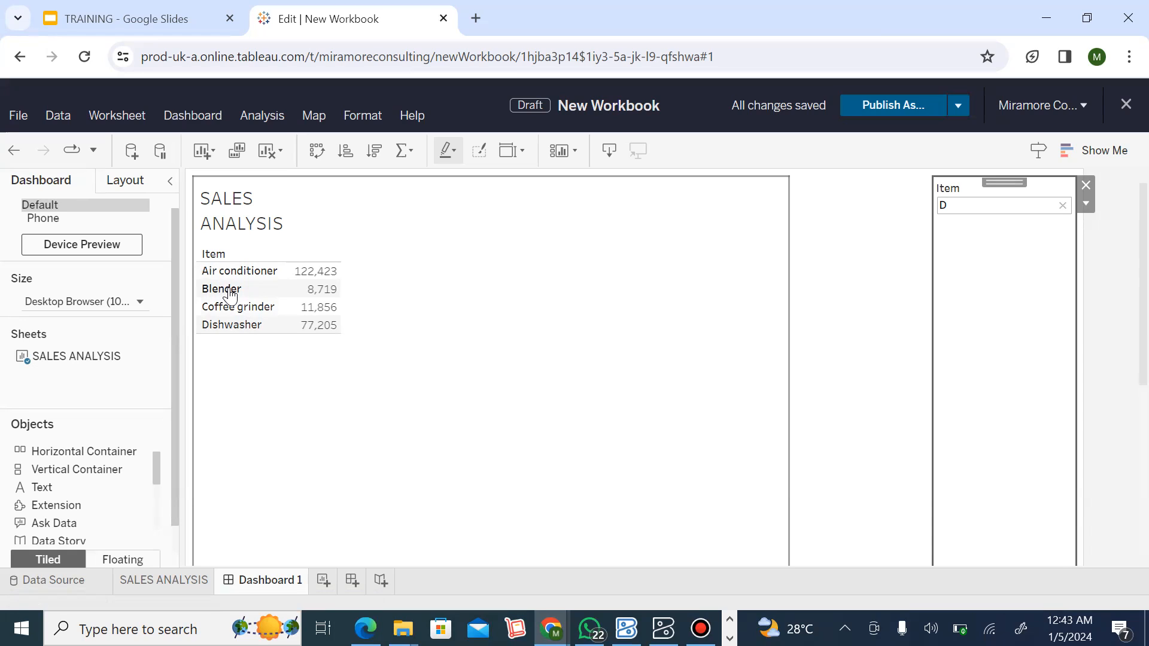
- Replace the Item filter's search text with the letter I and apply it
click(981, 207)
key(BackSpace)
text(I)
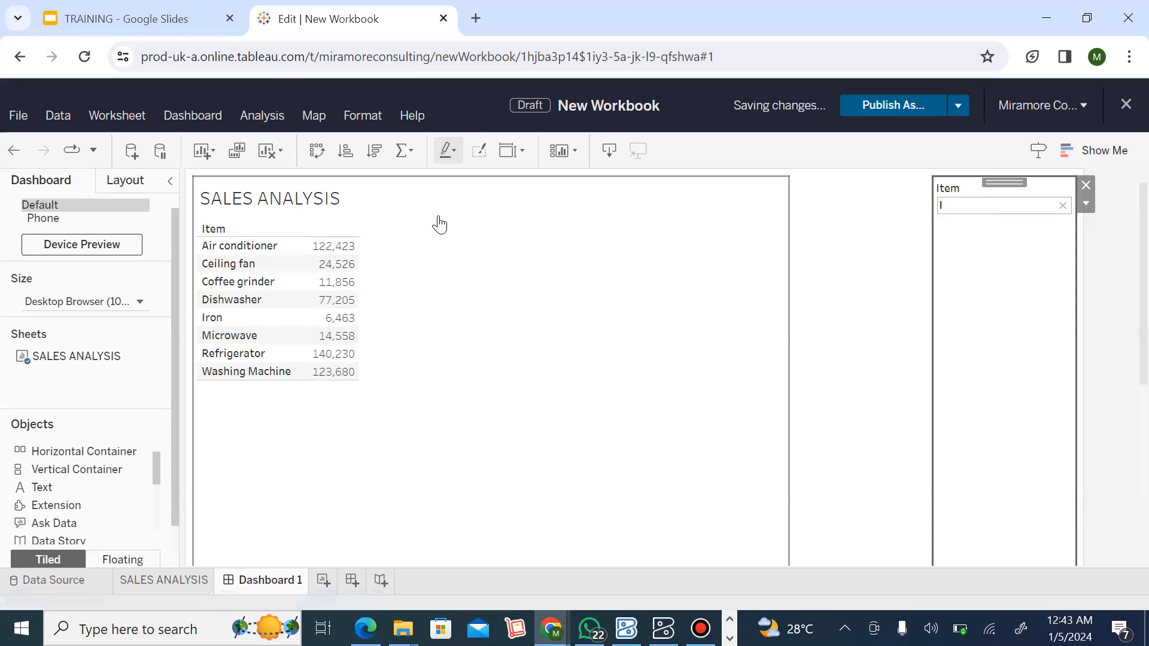